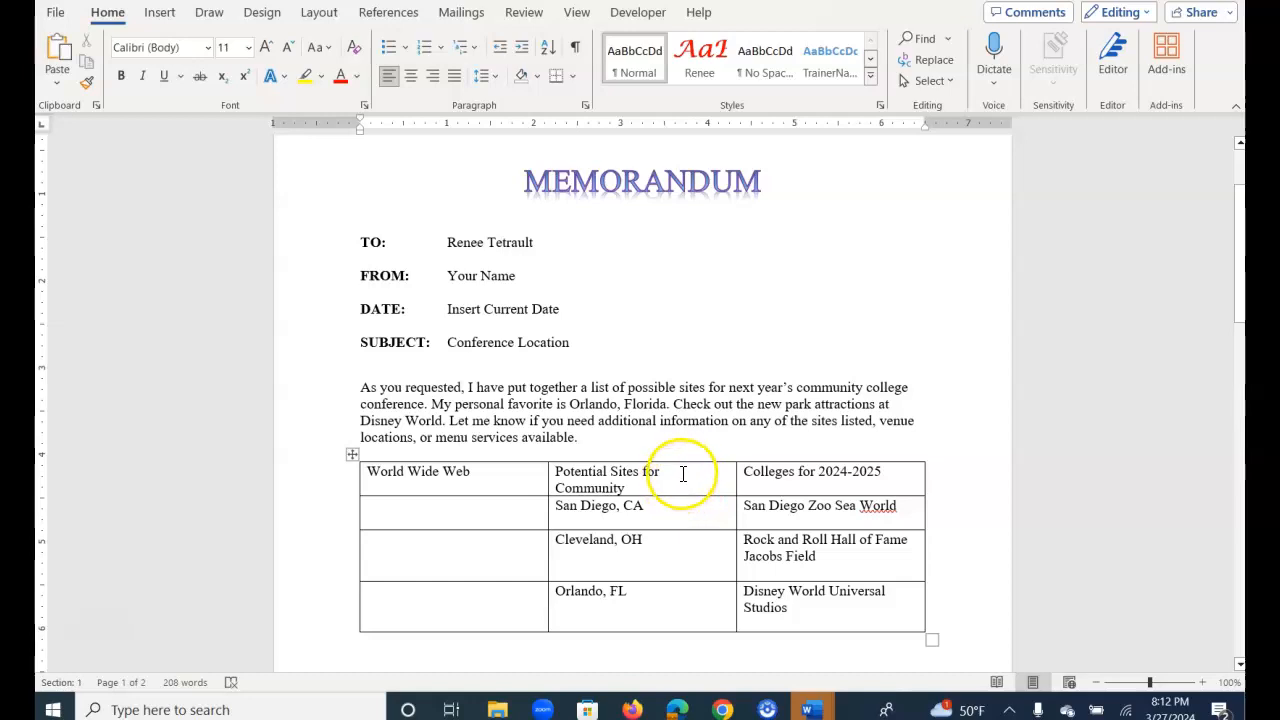
# Merge the table's header cells "Potential Sites for Community" and "Colleges for 2024-2025" into one cell.
pyautogui.moveTo(701, 472); pyautogui.dragTo(795, 478)
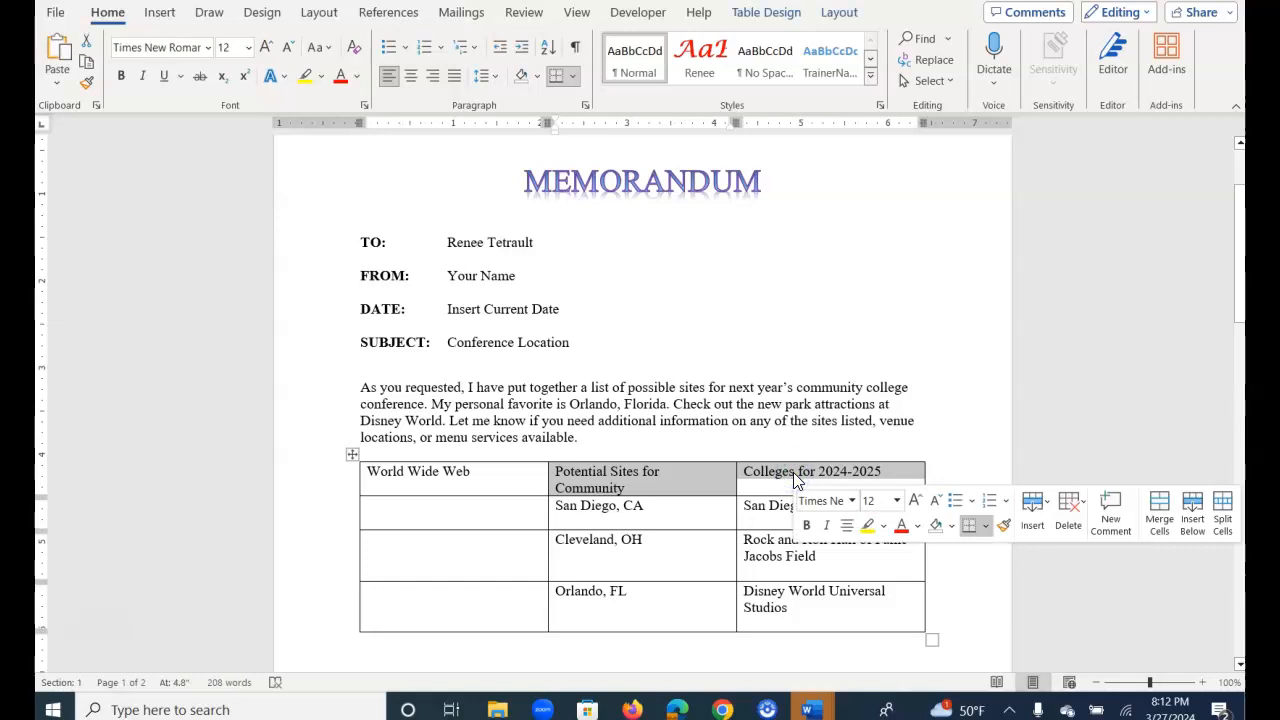
pyautogui.click(839, 14)
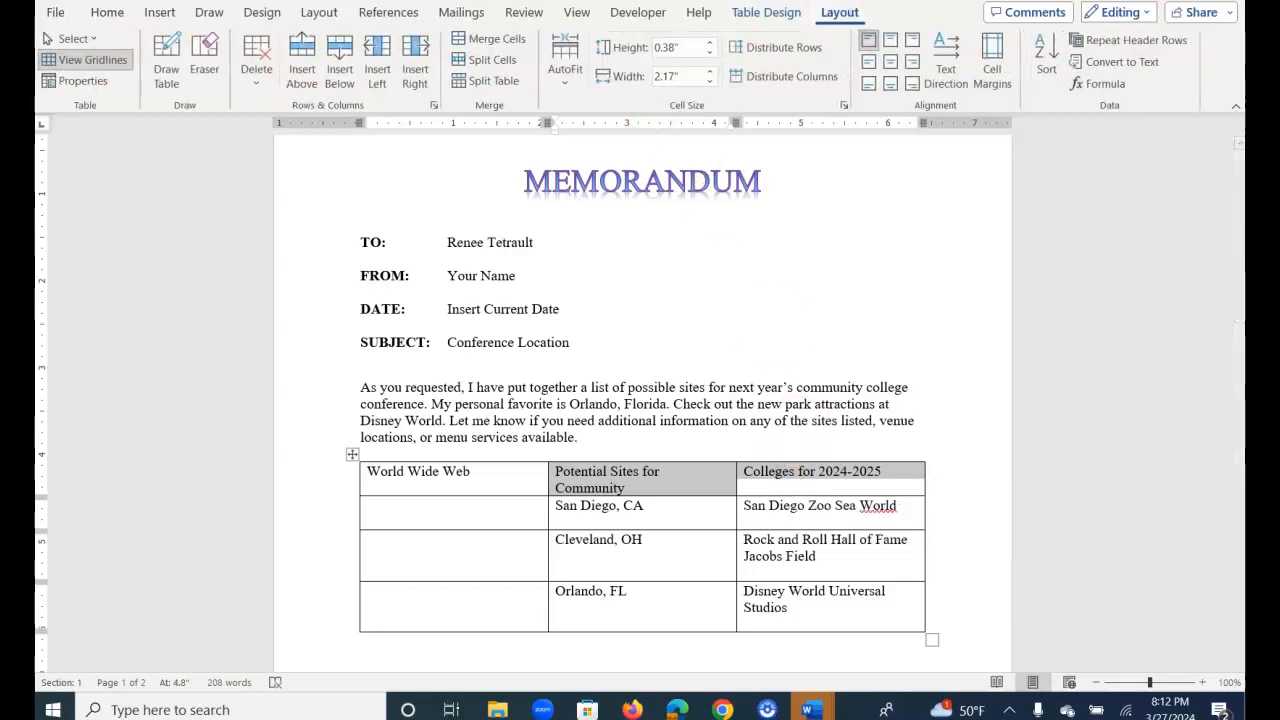
pyautogui.click(521, 42)
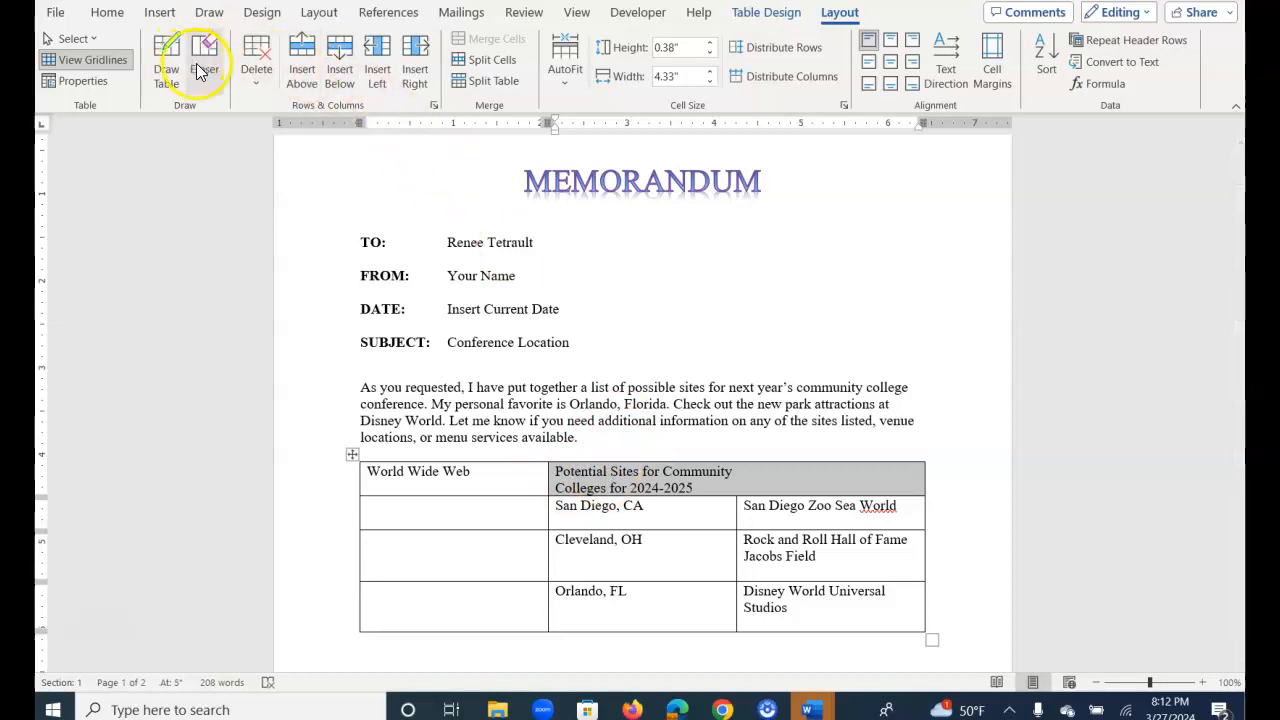
# Center the merged "Potential Sites for Community Colleges for 2024-2025" heading and format it as 18-point bold.
pyautogui.click(104, 13)
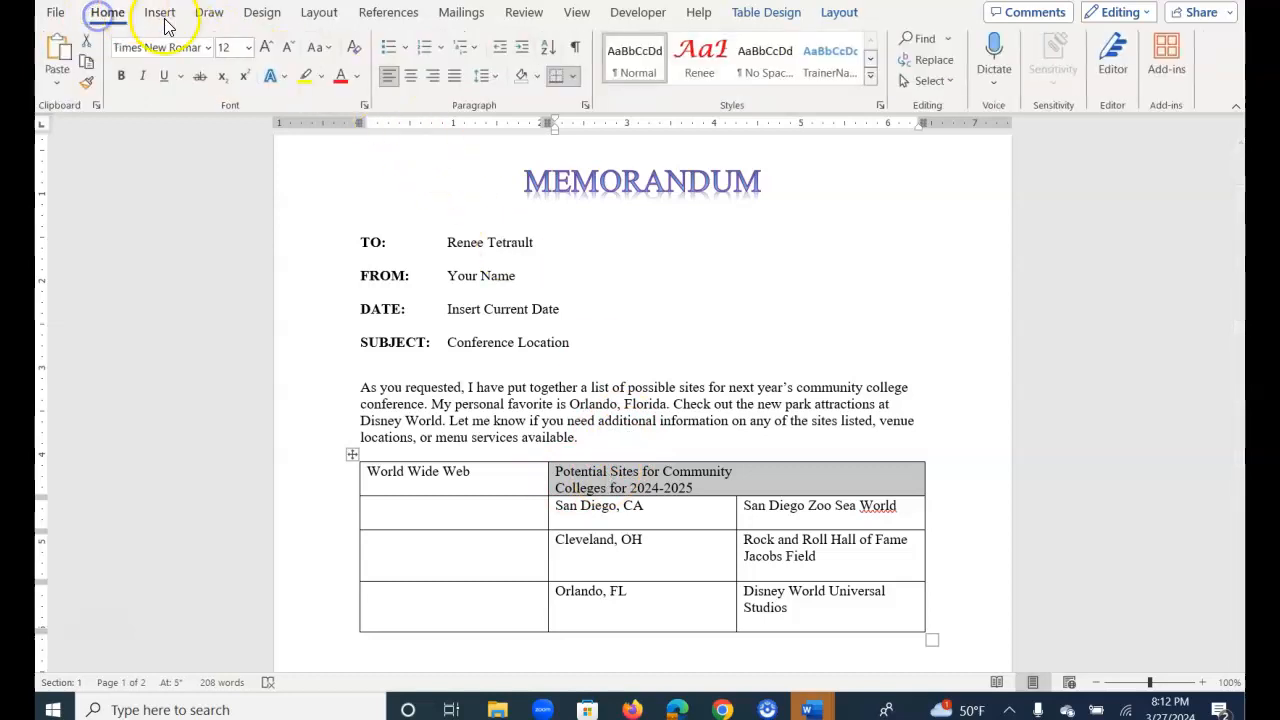
pyautogui.click(412, 76)
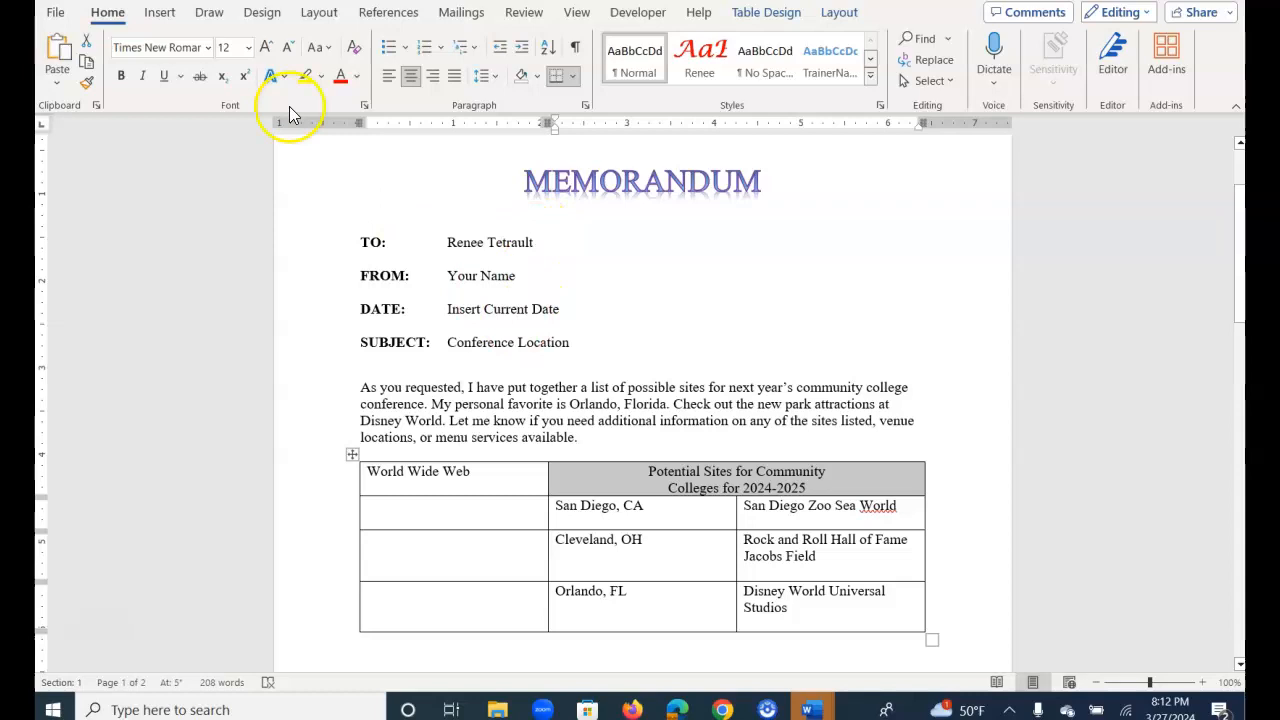
pyautogui.click(266, 48)
pyautogui.click(266, 48)
pyautogui.click(266, 48)
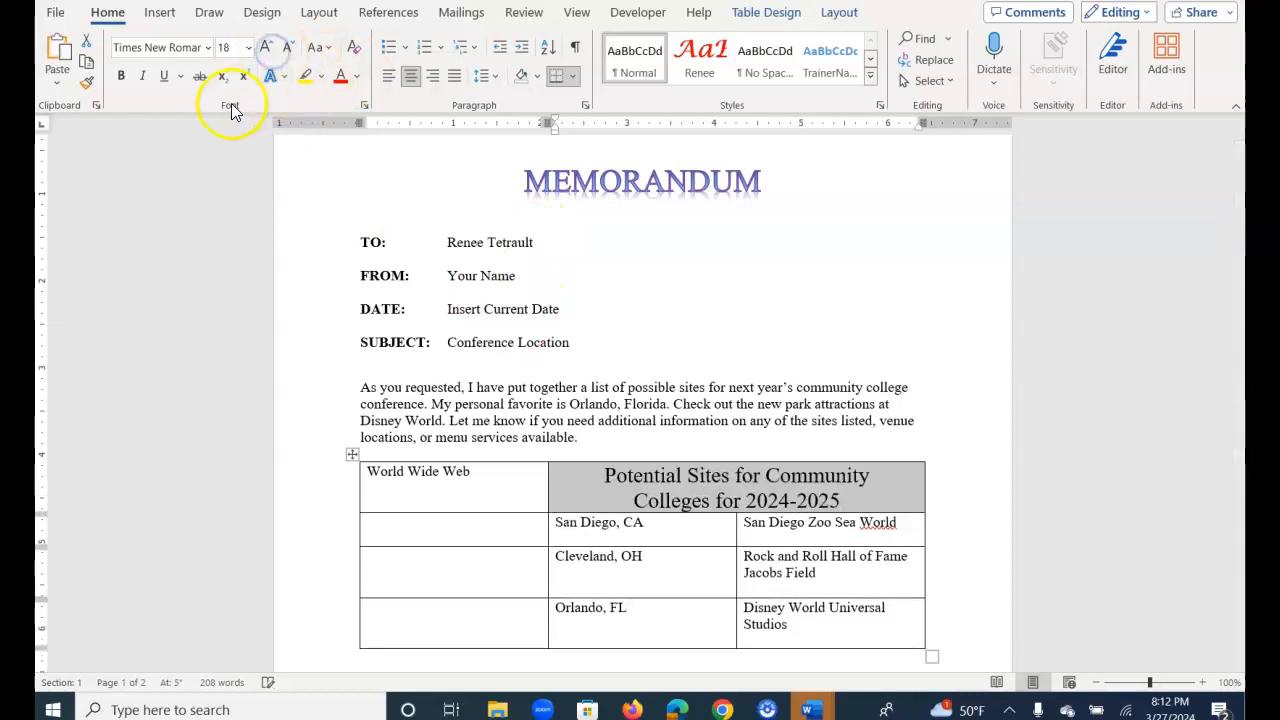
pyautogui.click(124, 79)
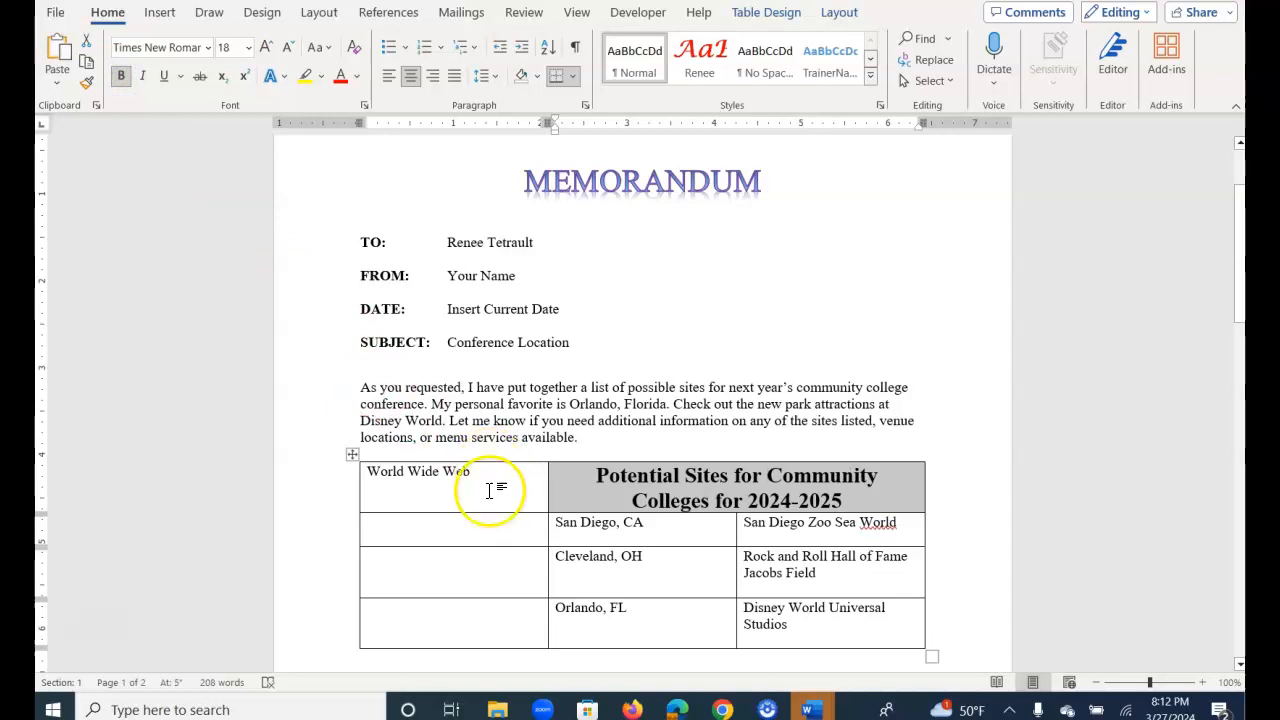
# Merge all four cells of the table's first column, starting with "World Wide Web", into one cell.
pyautogui.moveTo(489, 475); pyautogui.dragTo(492, 623)
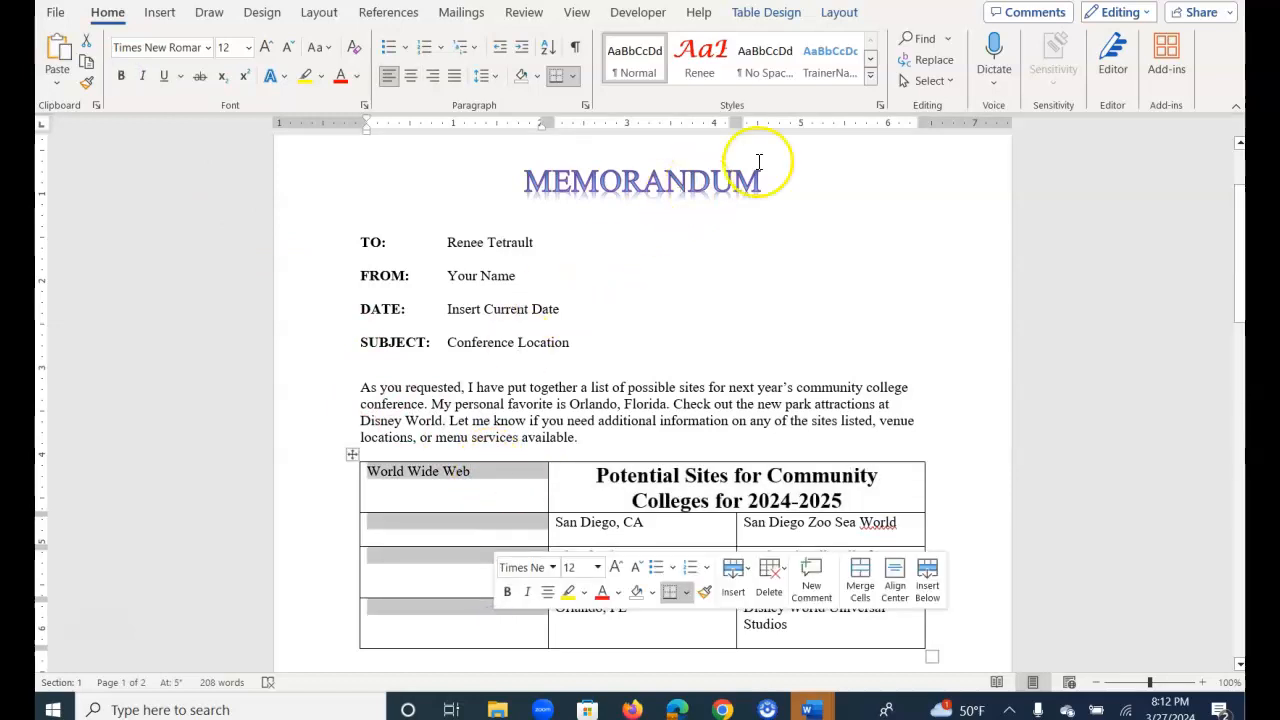
pyautogui.click(840, 14)
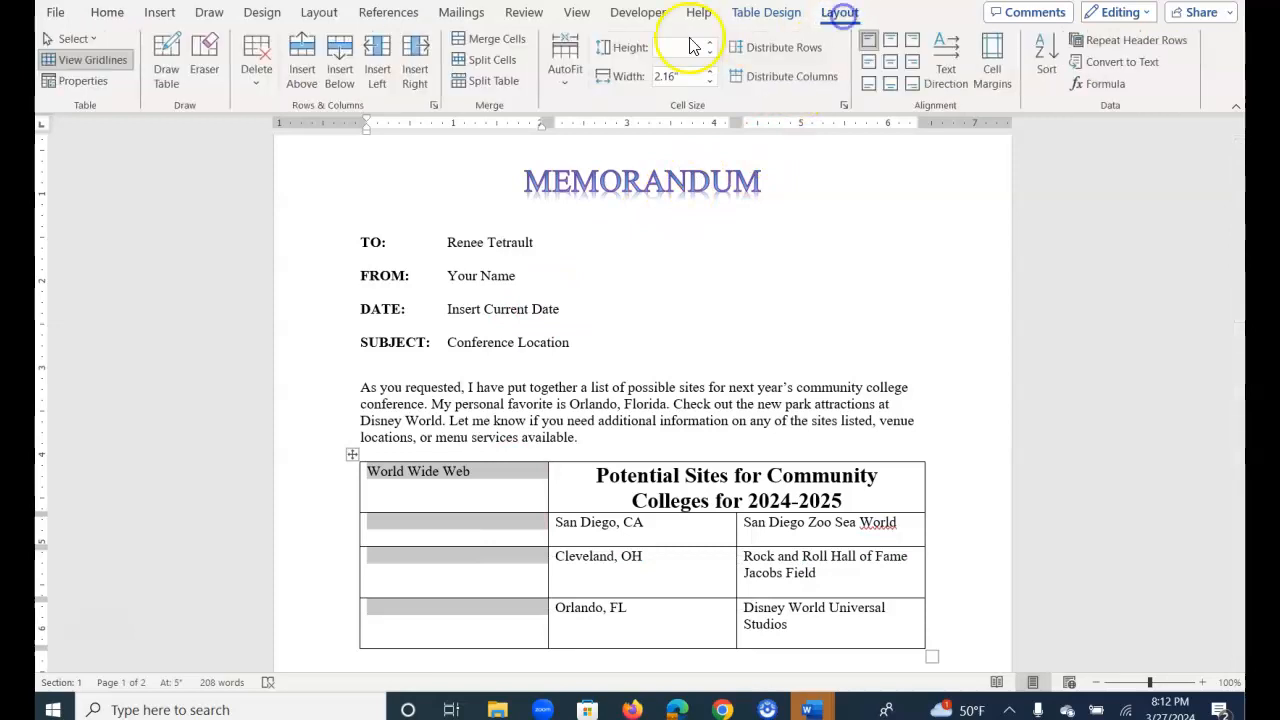
pyautogui.click(486, 45)
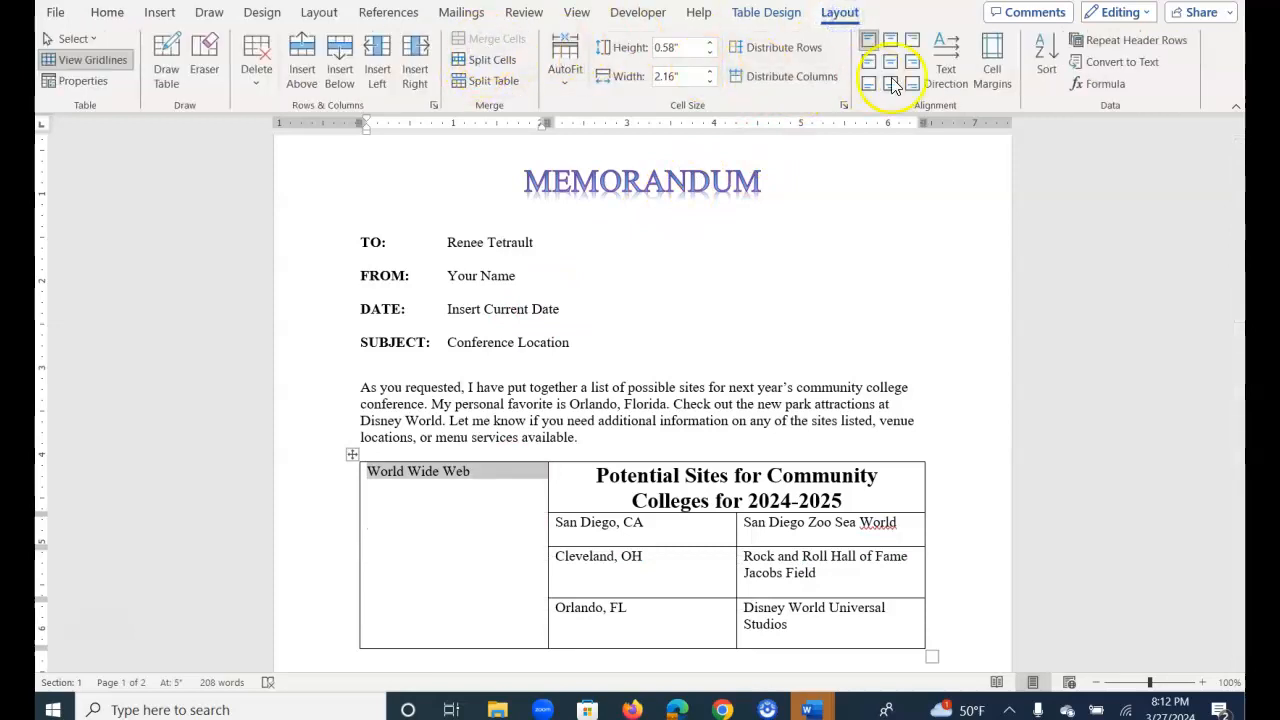
# Rotate the "World Wide Web" text to read from bottom to top and center it both ways in its cell.
pyautogui.click(940, 70)
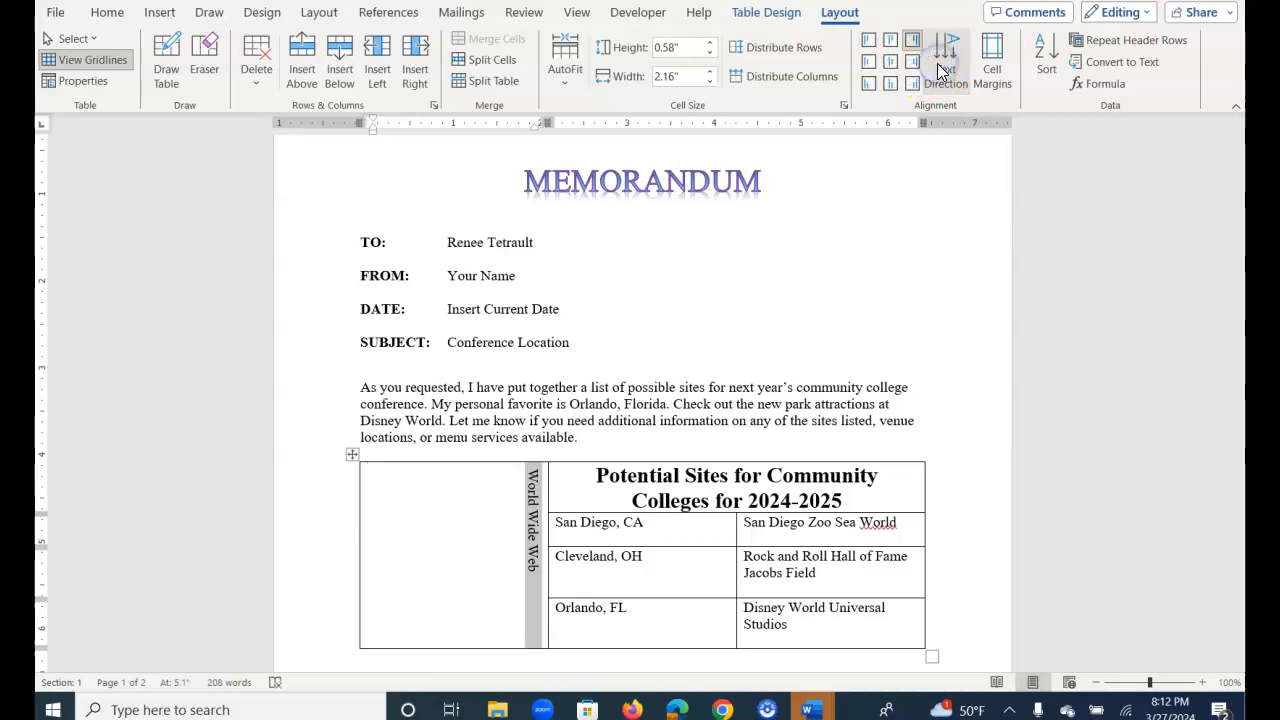
pyautogui.click(940, 70)
pyautogui.click(890, 61)
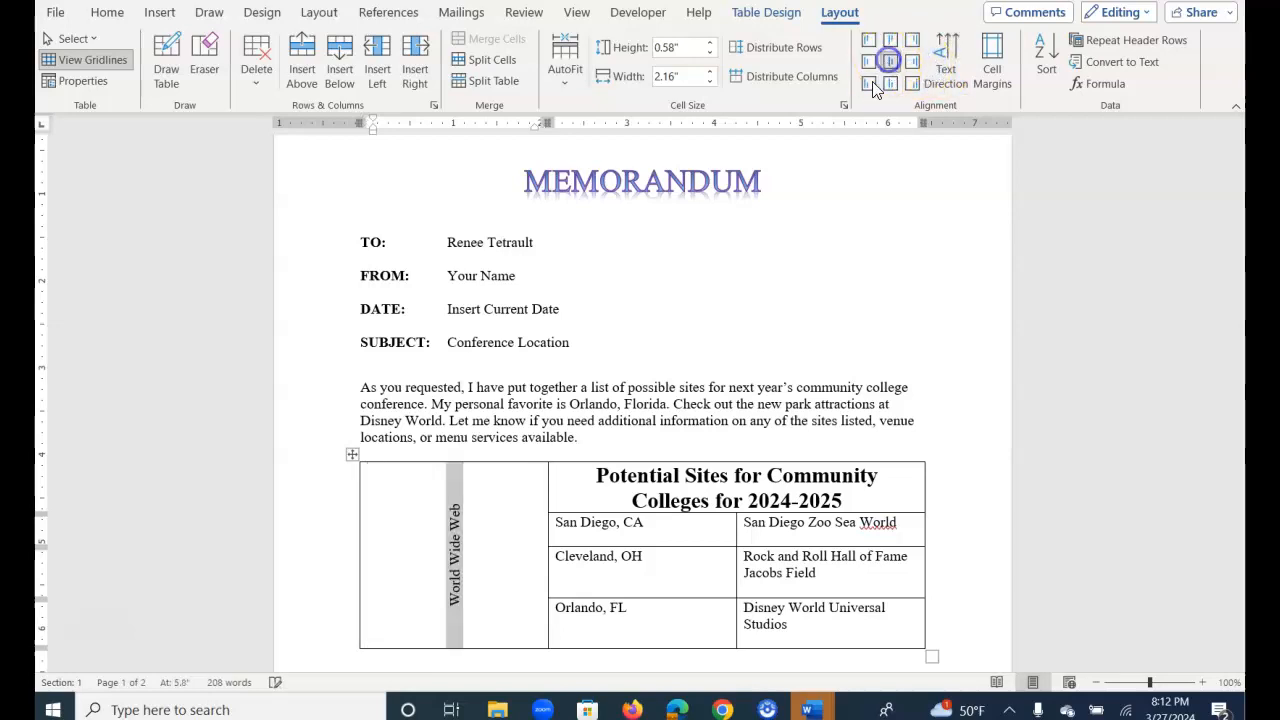
# Narrow the first column to about 0.98 inches from its outer edge and make "World Wide Web" bold at 18 points.
pyautogui.moveTo(359, 522); pyautogui.dragTo(463, 525)
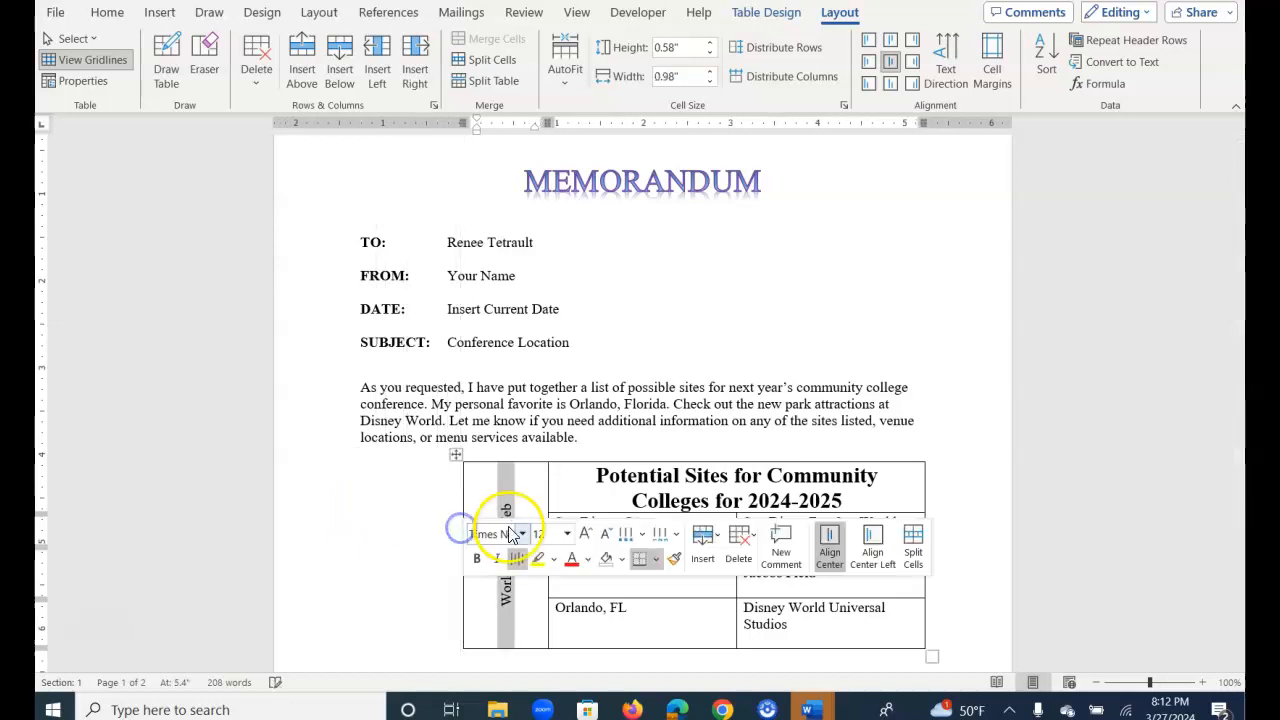
pyautogui.click(108, 14)
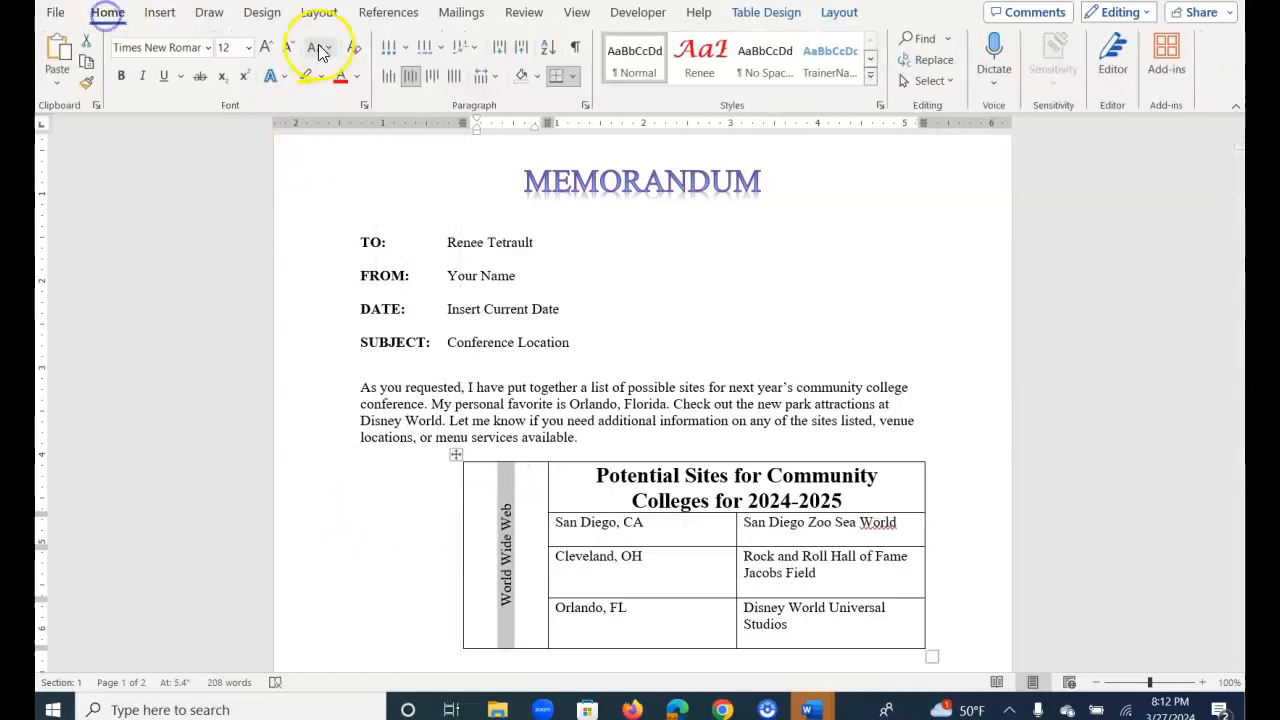
pyautogui.click(265, 48)
pyautogui.click(265, 48)
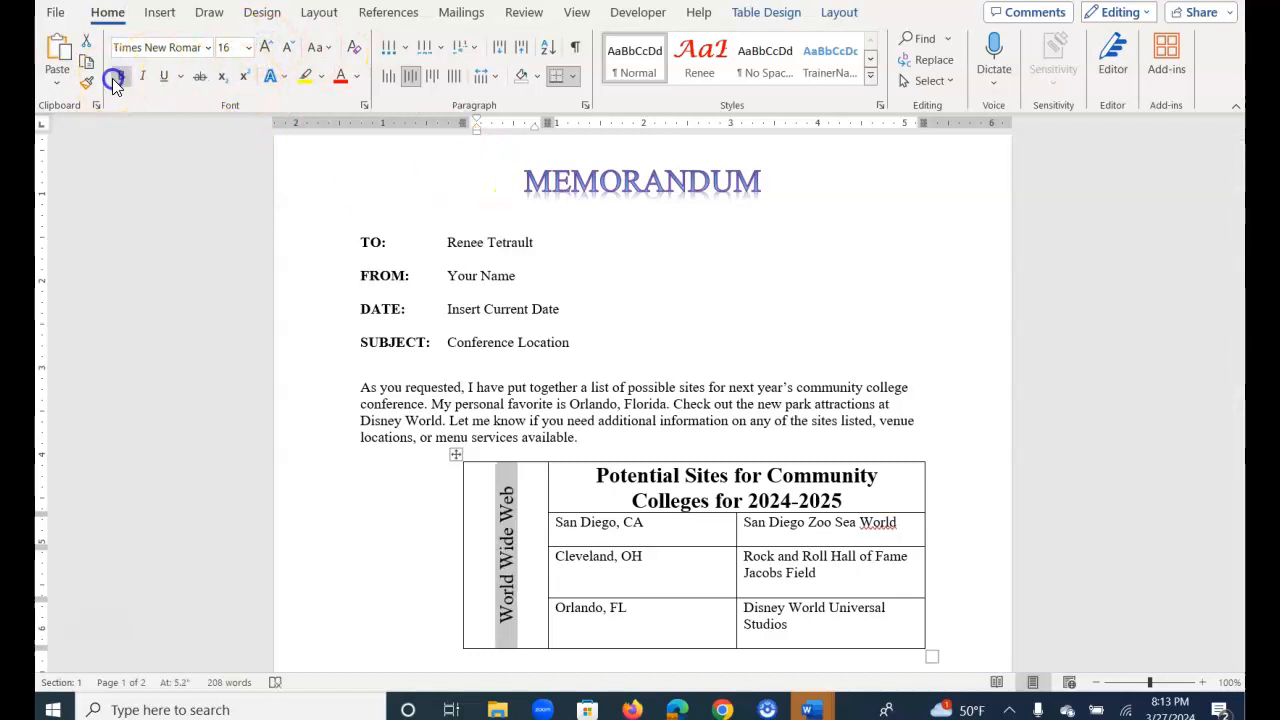
pyautogui.click(116, 77)
pyautogui.click(265, 48)
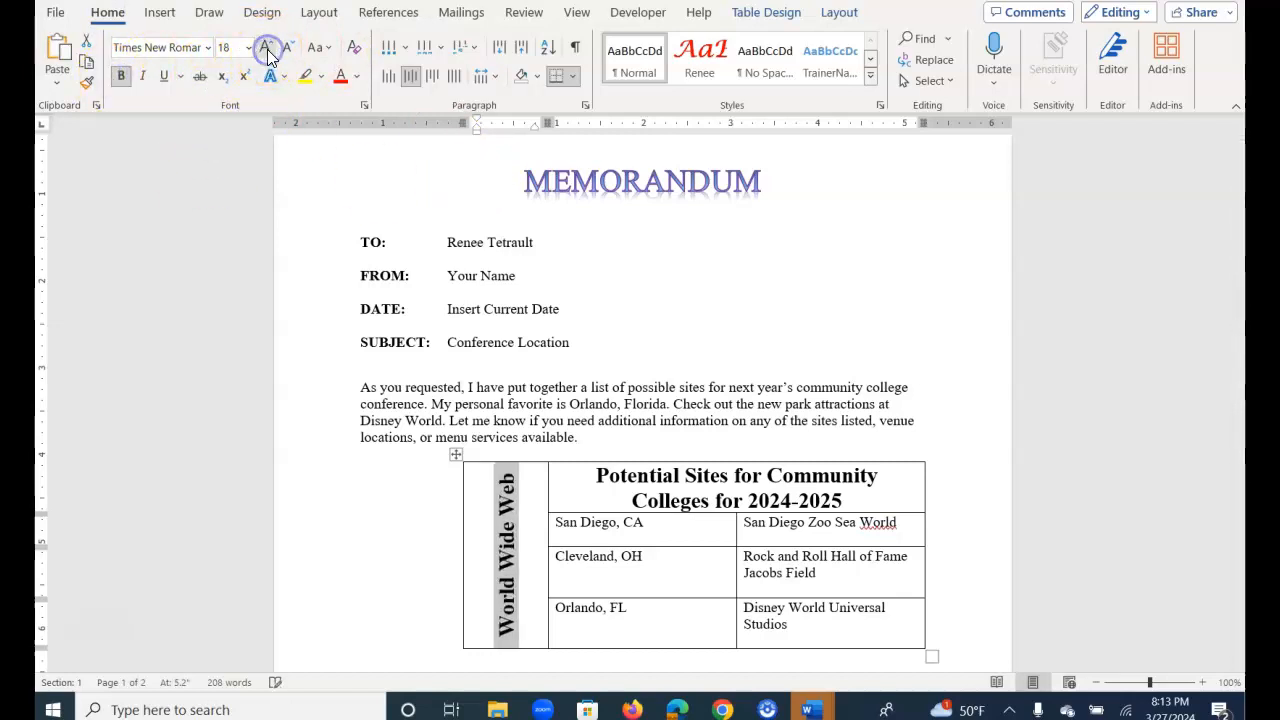
pyautogui.click(267, 50)
pyautogui.click(287, 48)
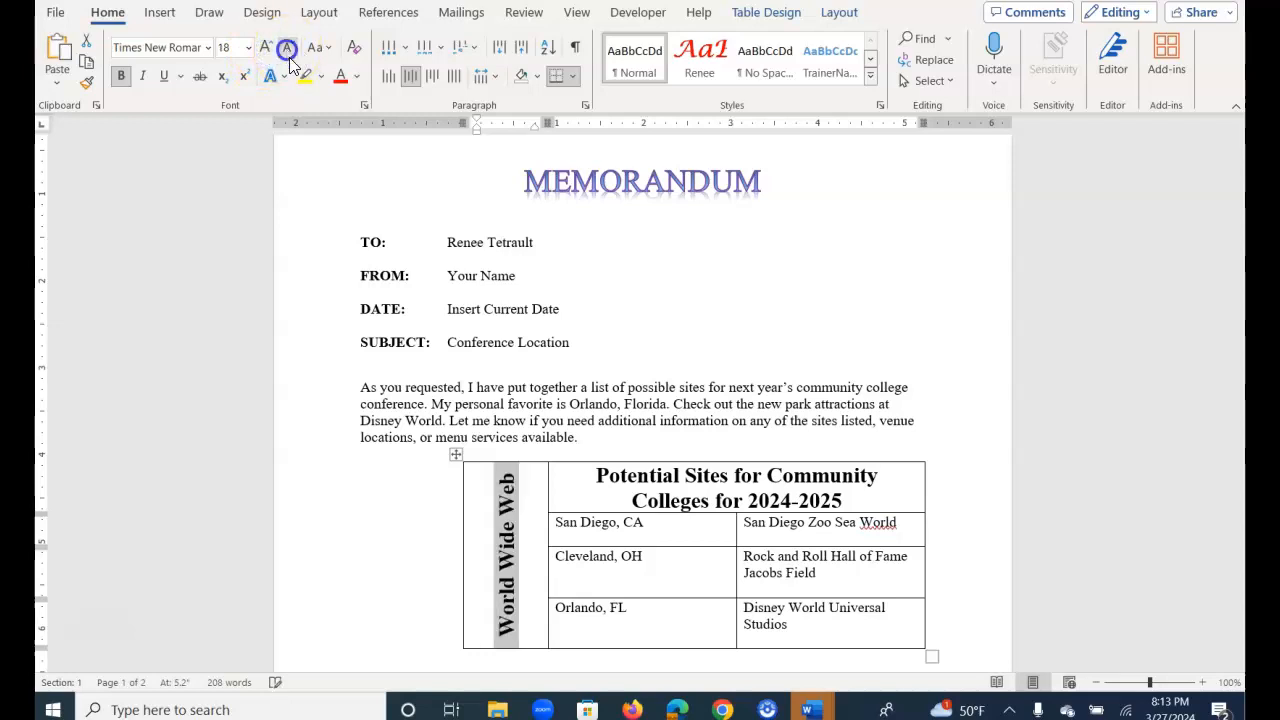
# Split the "San Diego Zoo Sea World" cell into 1 column and 2 rows.
pyautogui.click(575, 530)
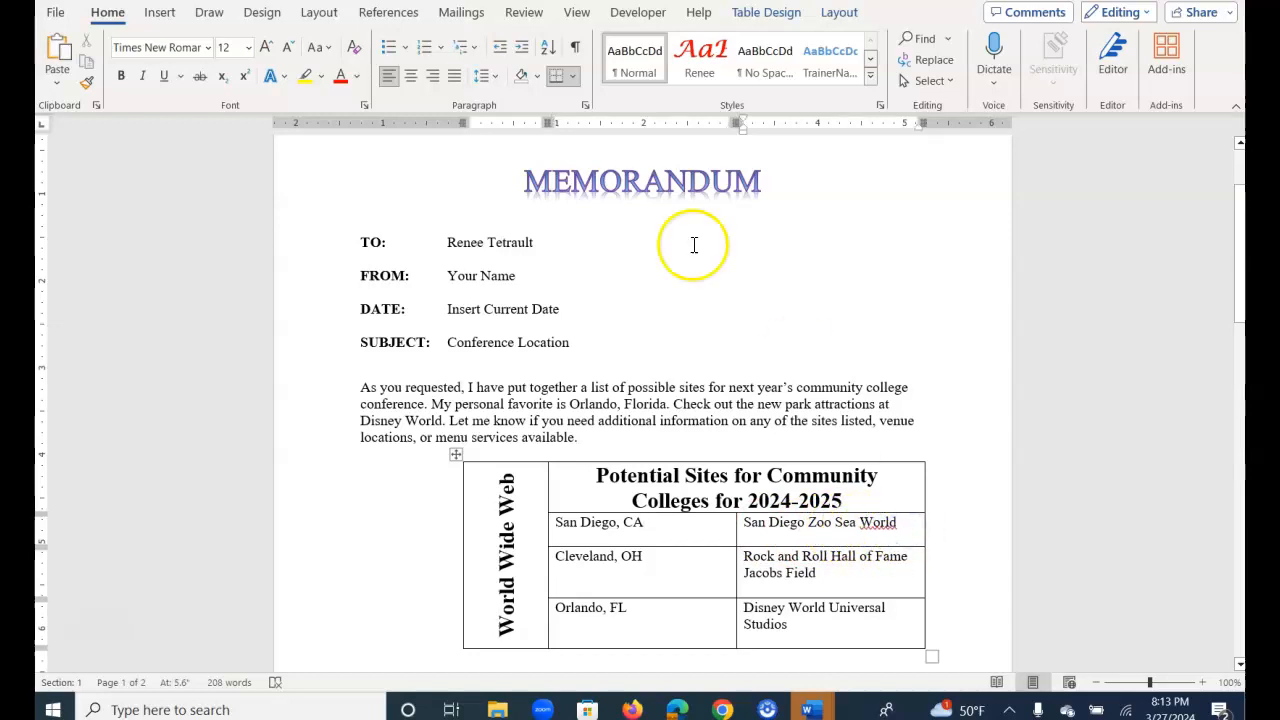
pyautogui.click(839, 12)
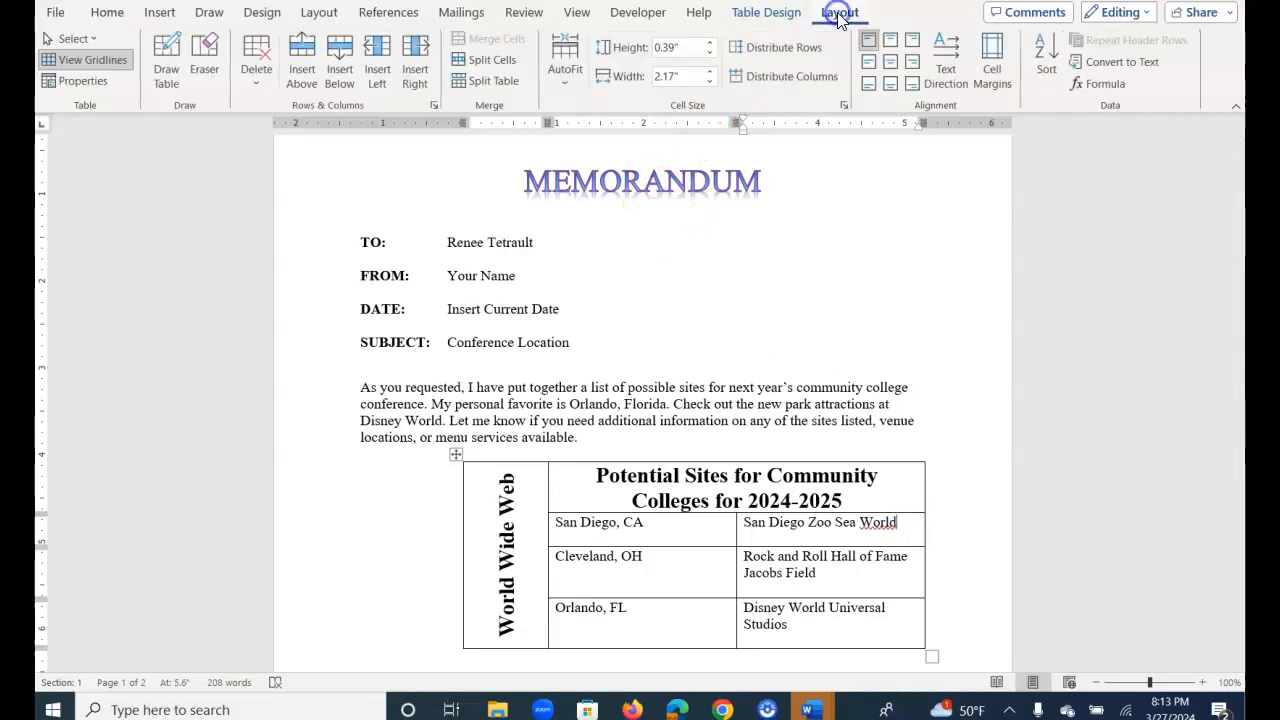
pyautogui.click(481, 60)
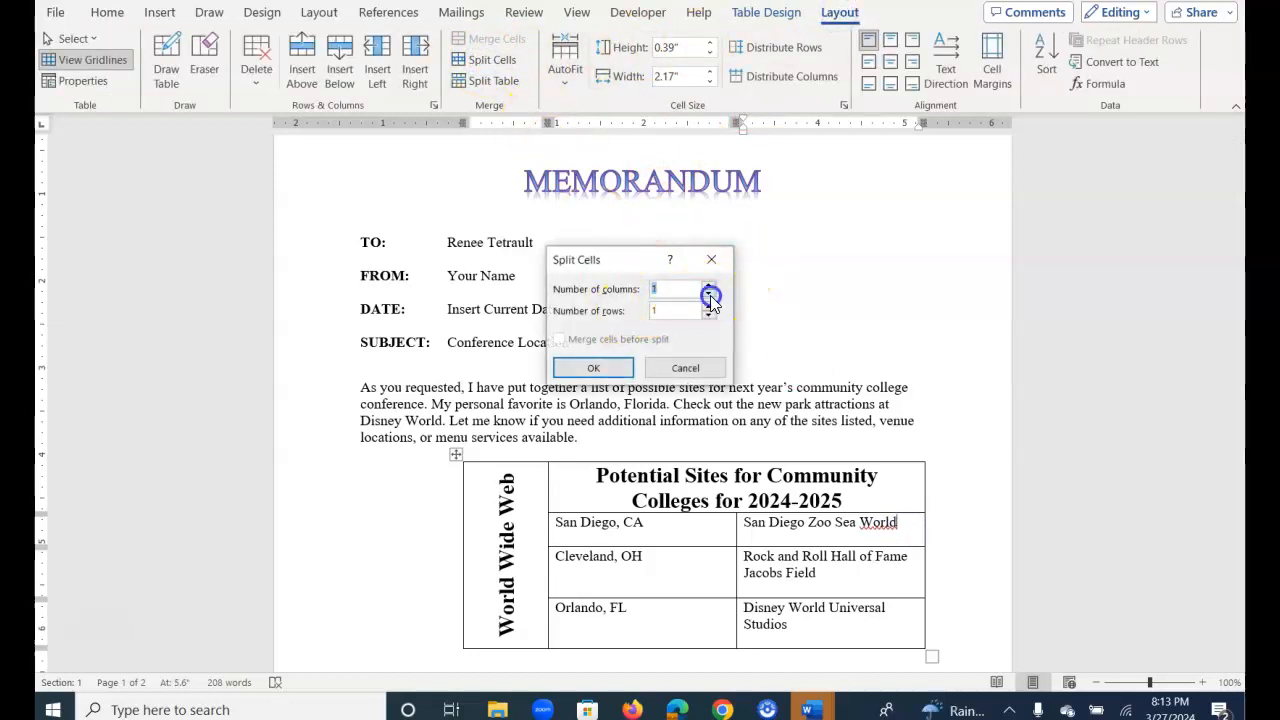
pyautogui.click(708, 305)
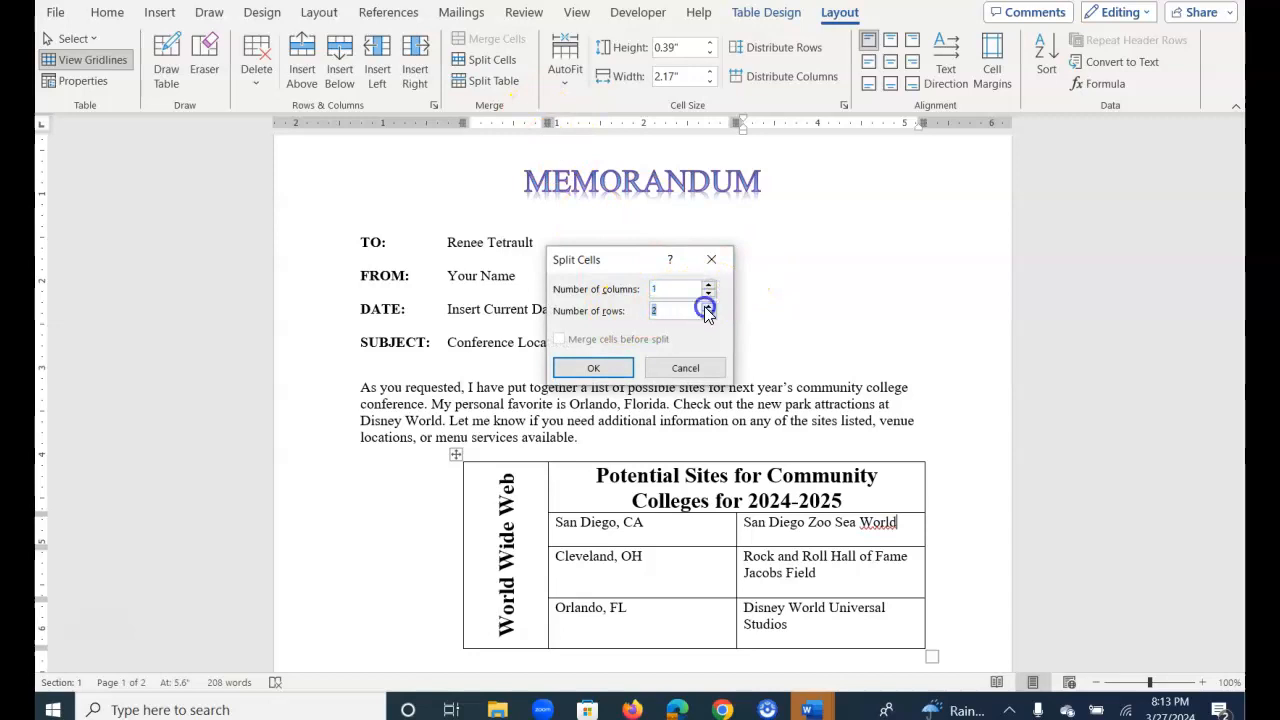
pyautogui.click(596, 368)
# Repeat the two-row split on the "Rock and Roll Hall of Fame Jacobs Field" and "Disney World Universal Studios" cells.
pyautogui.click(820, 573)
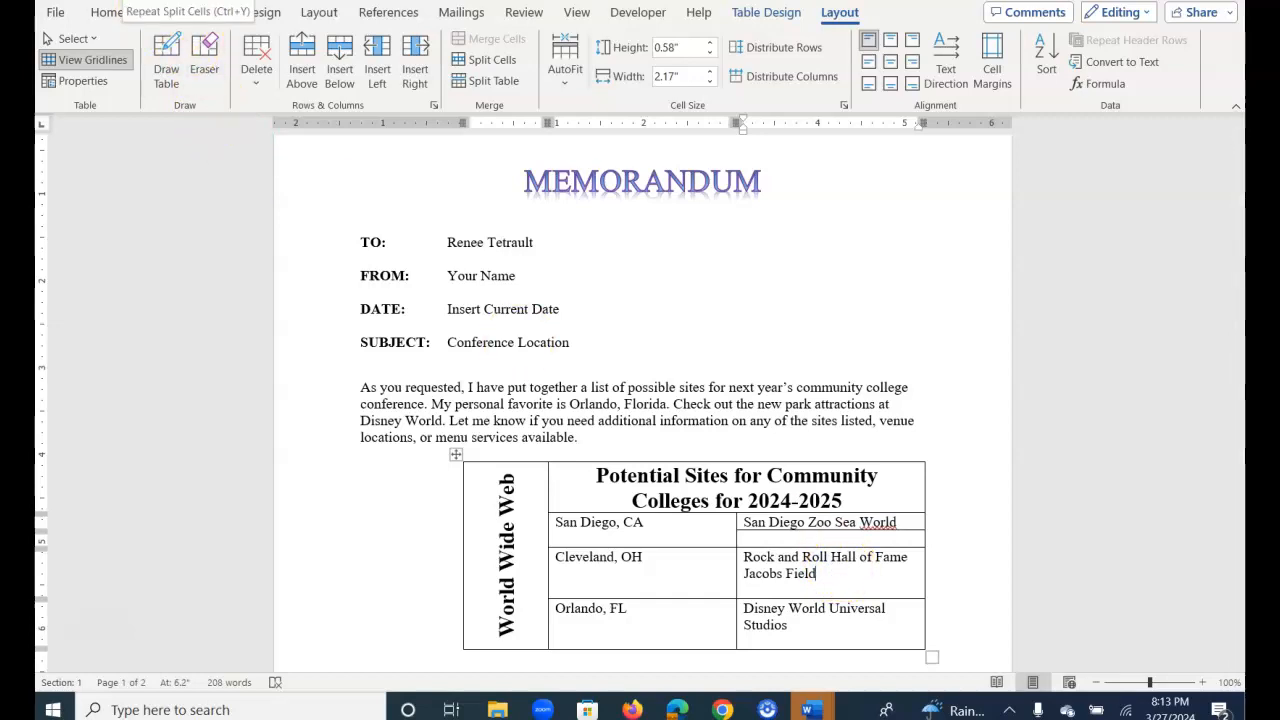
pyautogui.hotkey('ctrl', 'y')
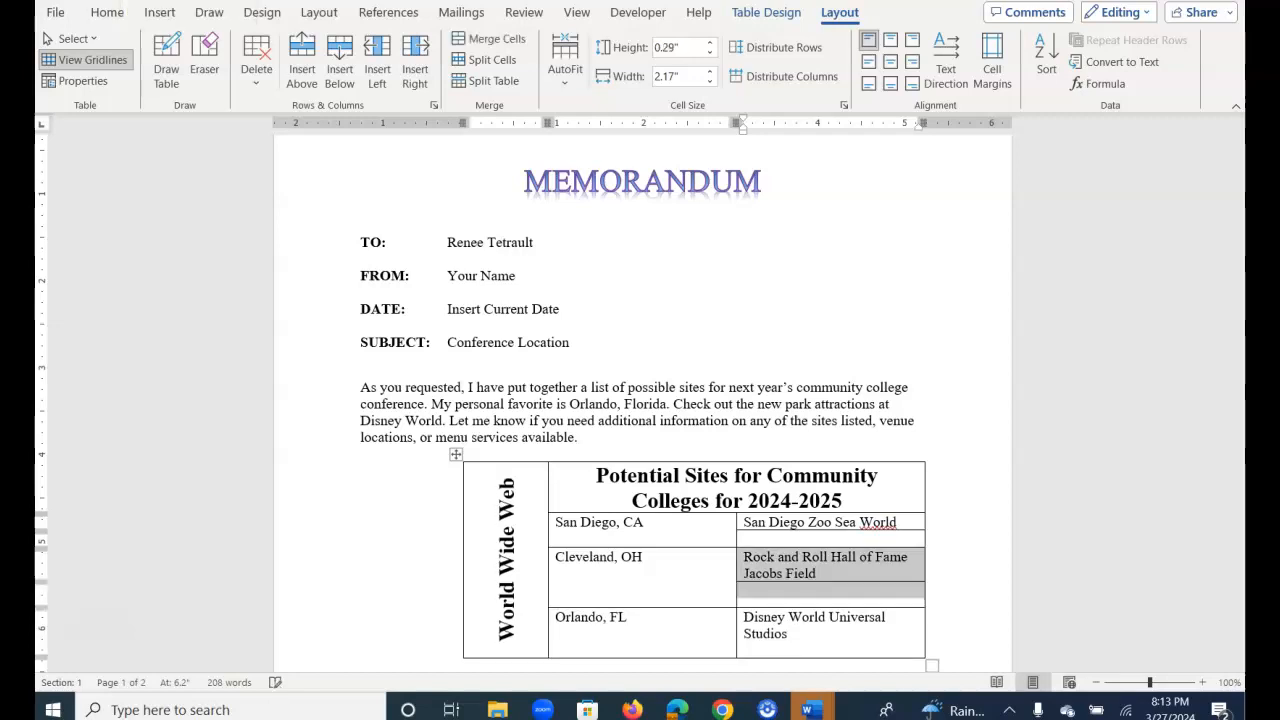
pyautogui.click(745, 617)
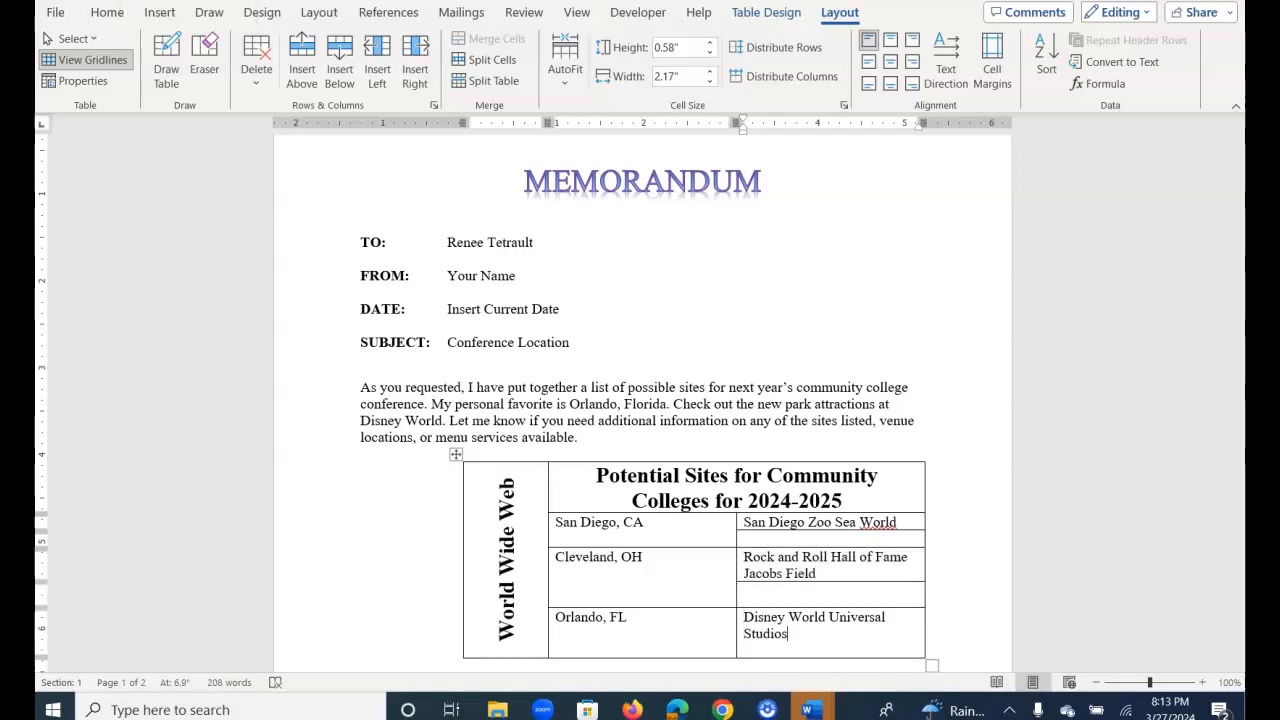
pyautogui.hotkey('ctrl', 'y')
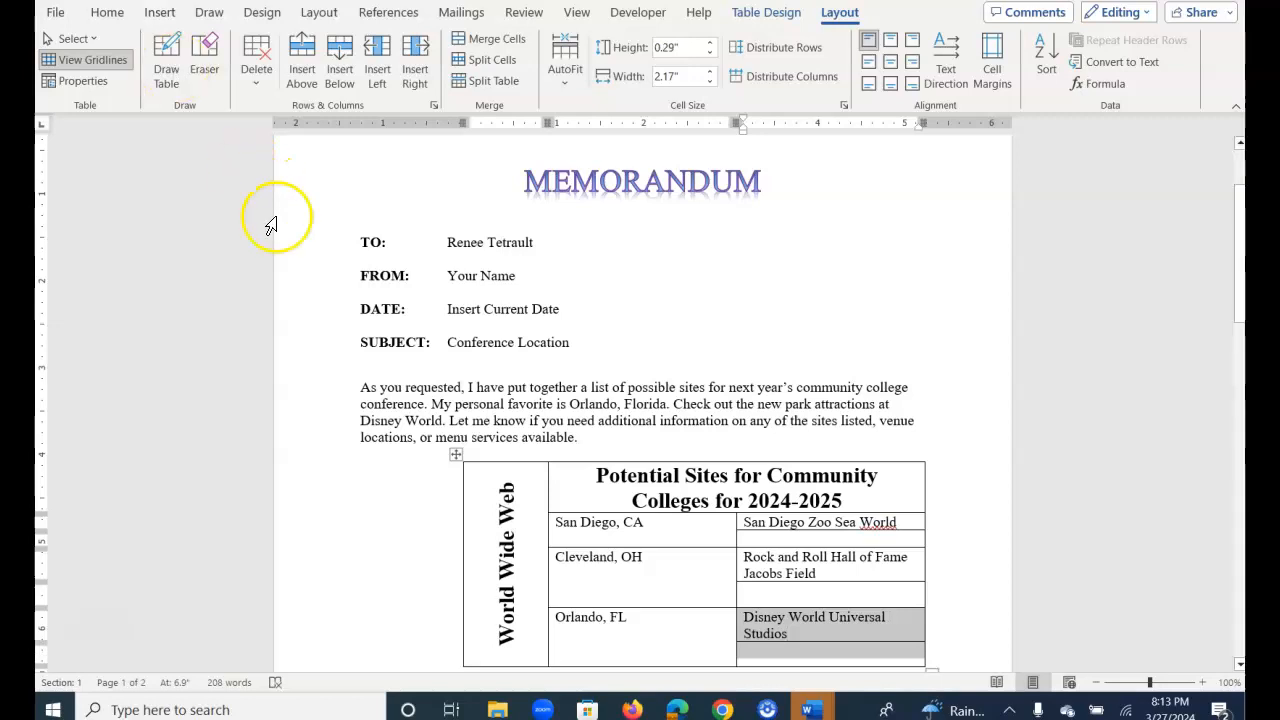
# Move "Sea World" and "Jacobs Field" into the empty cells directly below their original cells.
pyautogui.doubleClick(874, 521)
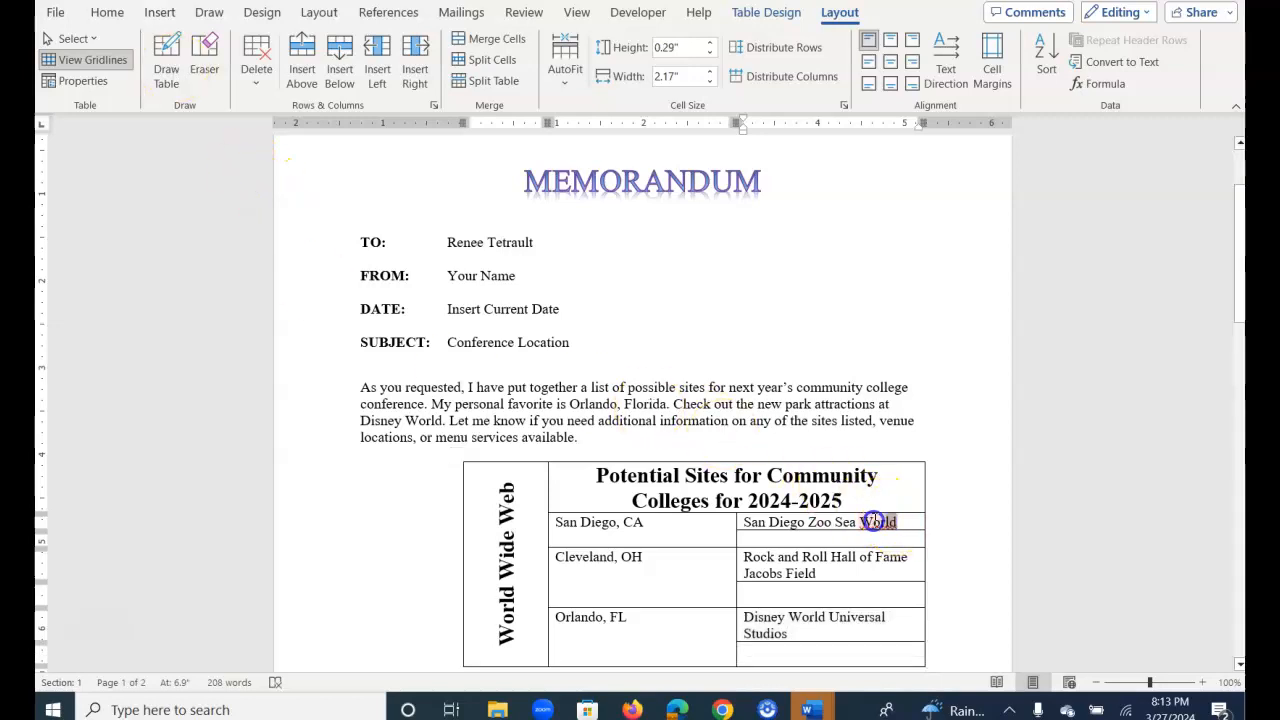
pyautogui.moveTo(845, 522); pyautogui.dragTo(745, 540)
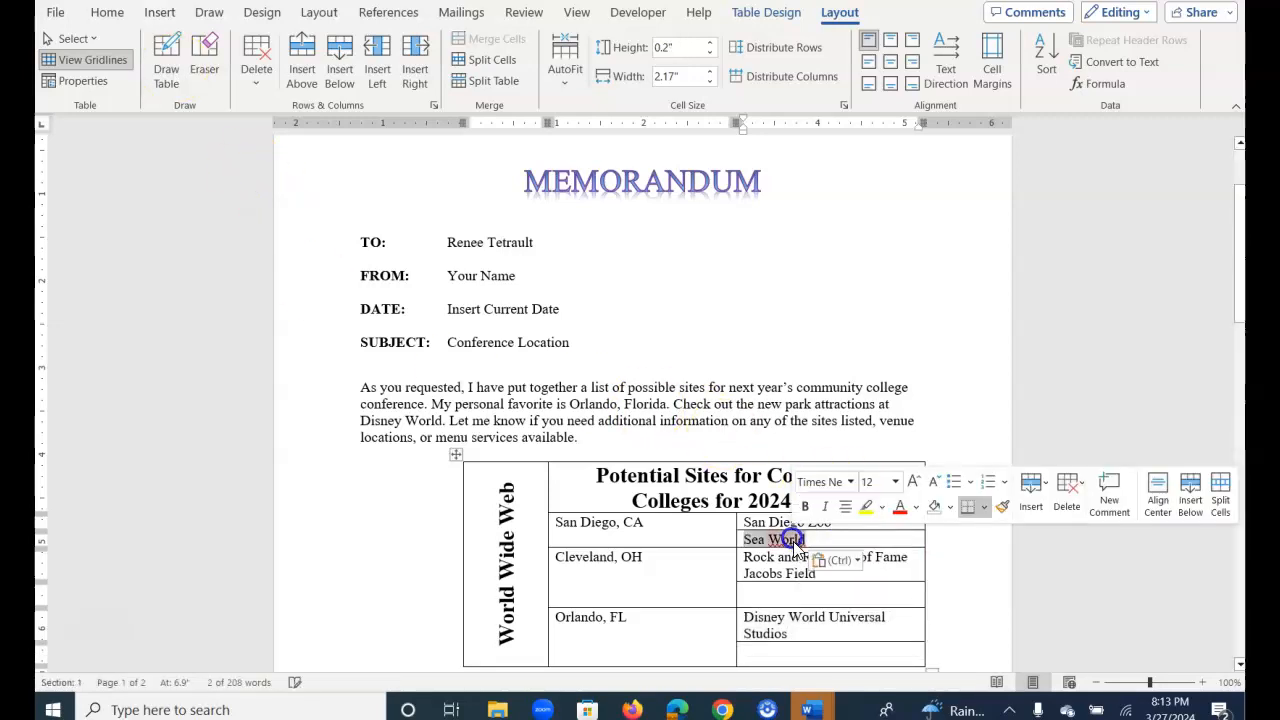
pyautogui.moveTo(835, 575); pyautogui.dragTo(752, 598)
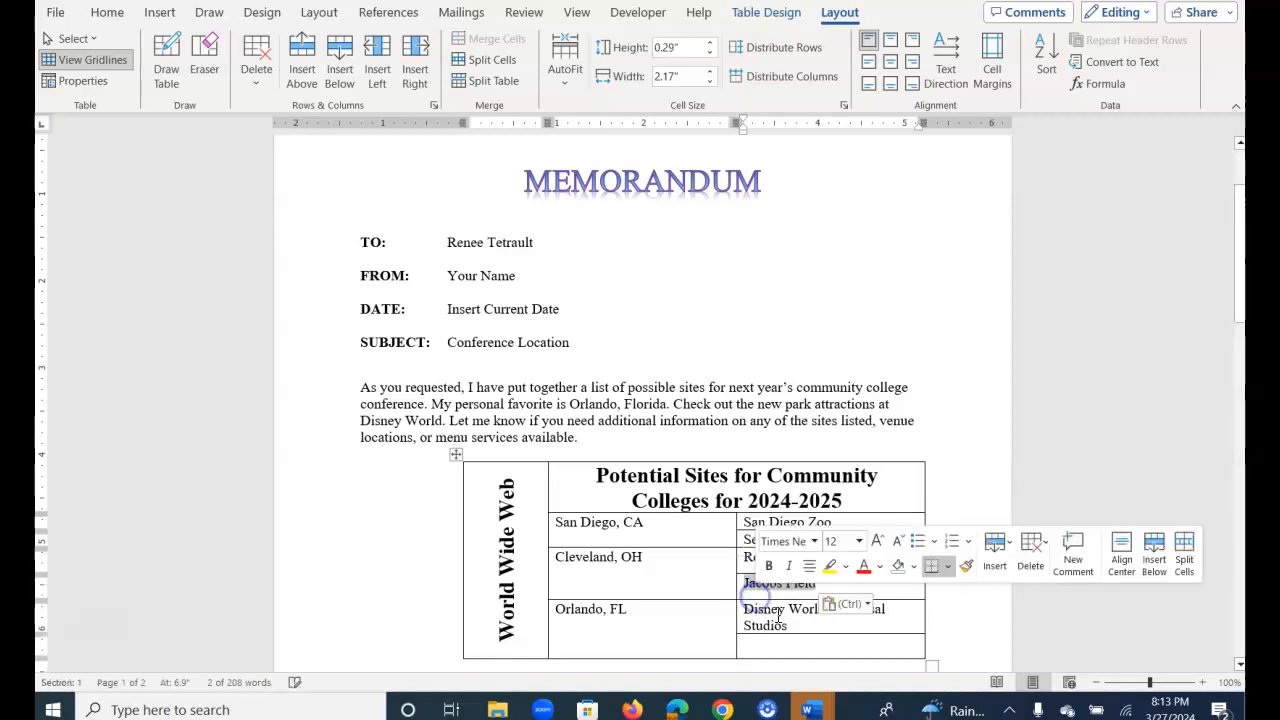
# Move "Universal Studios" into the empty cell below "Disney World".
pyautogui.click(875, 632)
pyautogui.moveTo(878, 622); pyautogui.dragTo(854, 606)
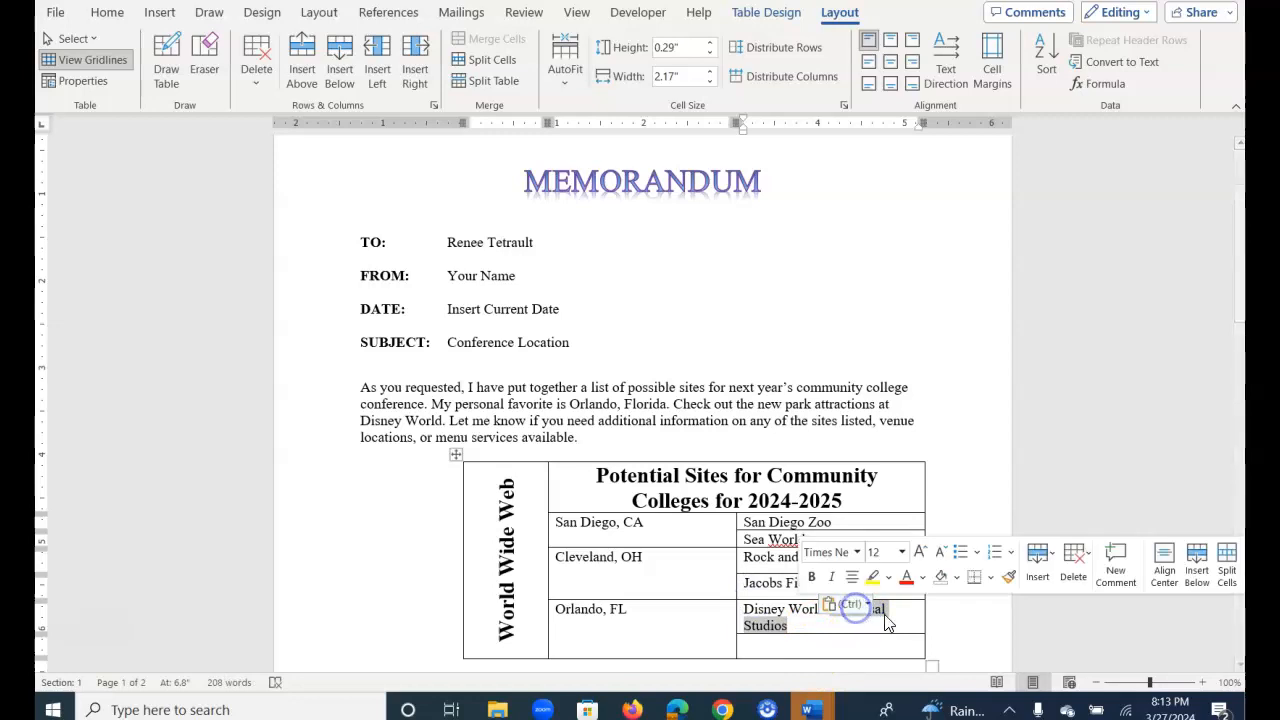
pyautogui.click(921, 633)
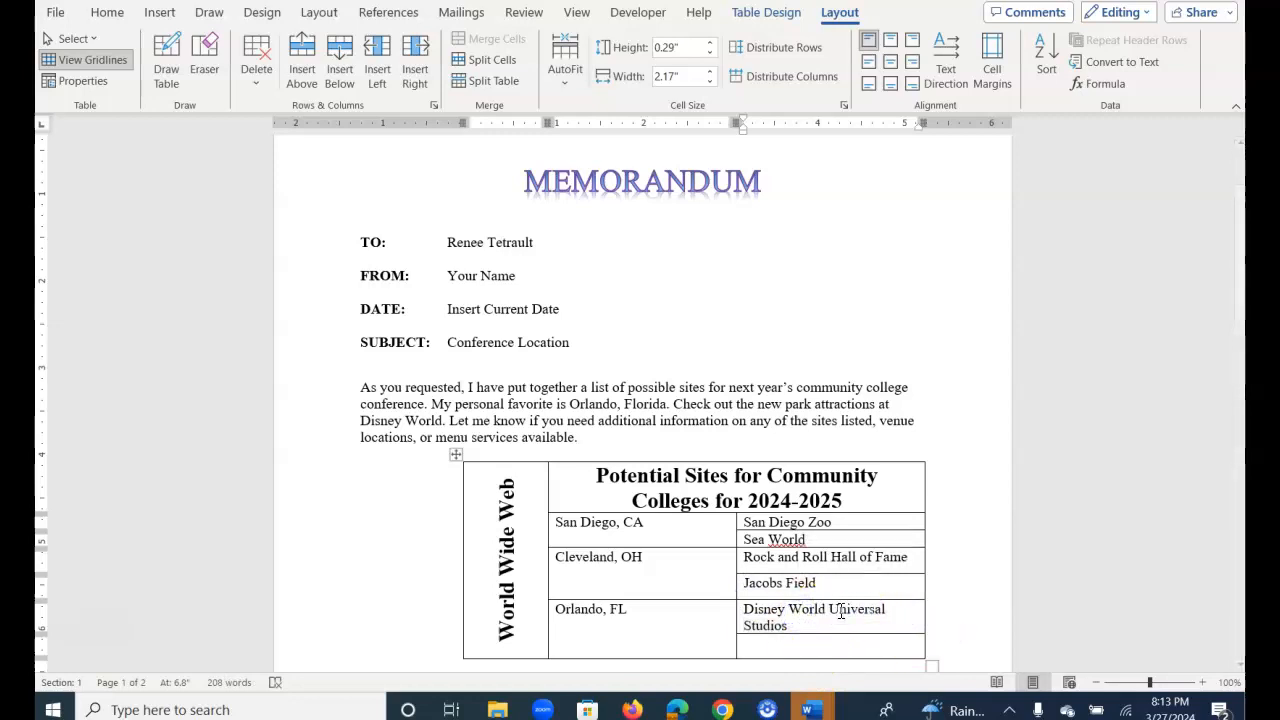
pyautogui.keyDown('shift'); pyautogui.click(836, 614); pyautogui.keyUp('shift')
pyautogui.moveTo(831, 613); pyautogui.dragTo(818, 640)
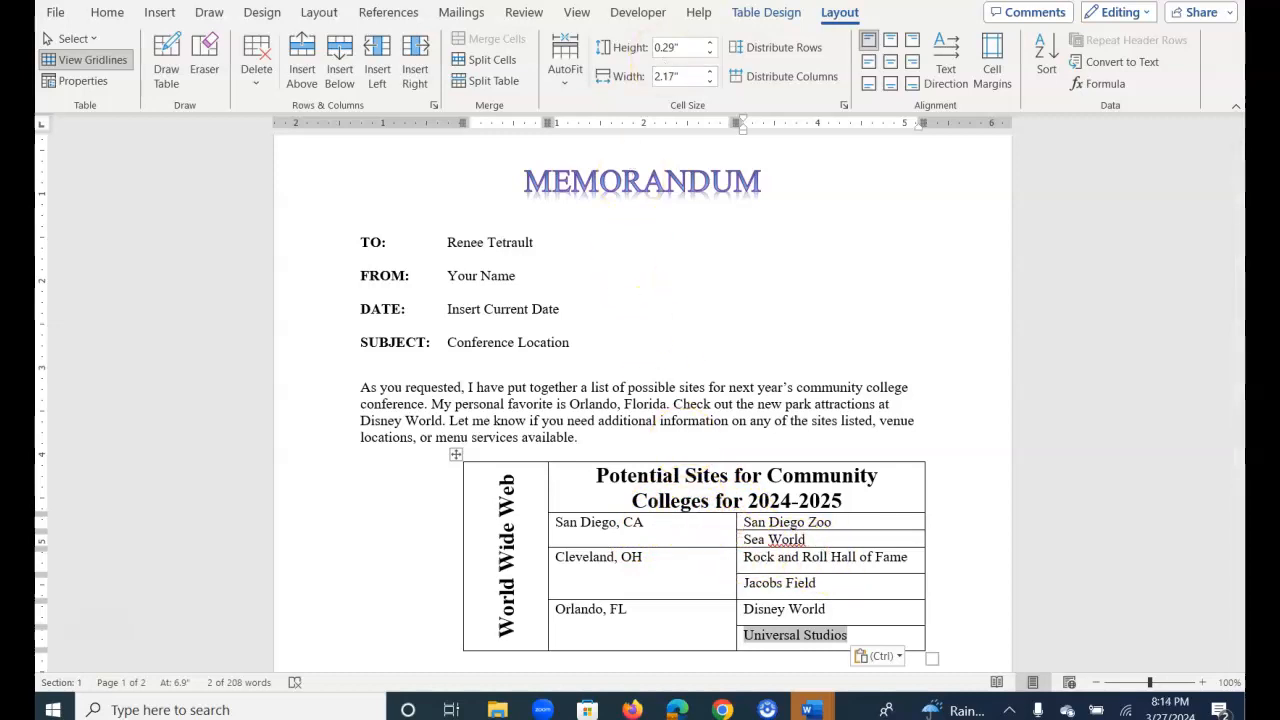
# Apply the blue table style with a solid dark blue header row and first column and light blue banded rows.
pyautogui.click(767, 709)
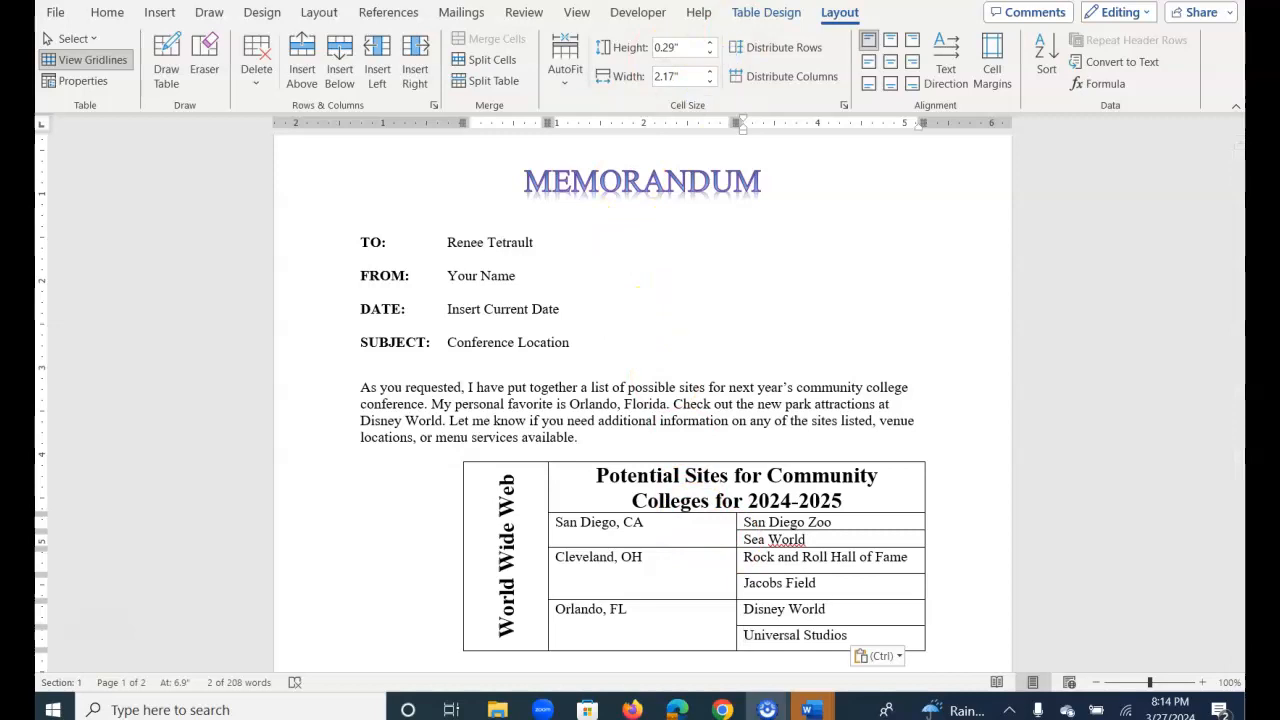
pyautogui.click(790, 13)
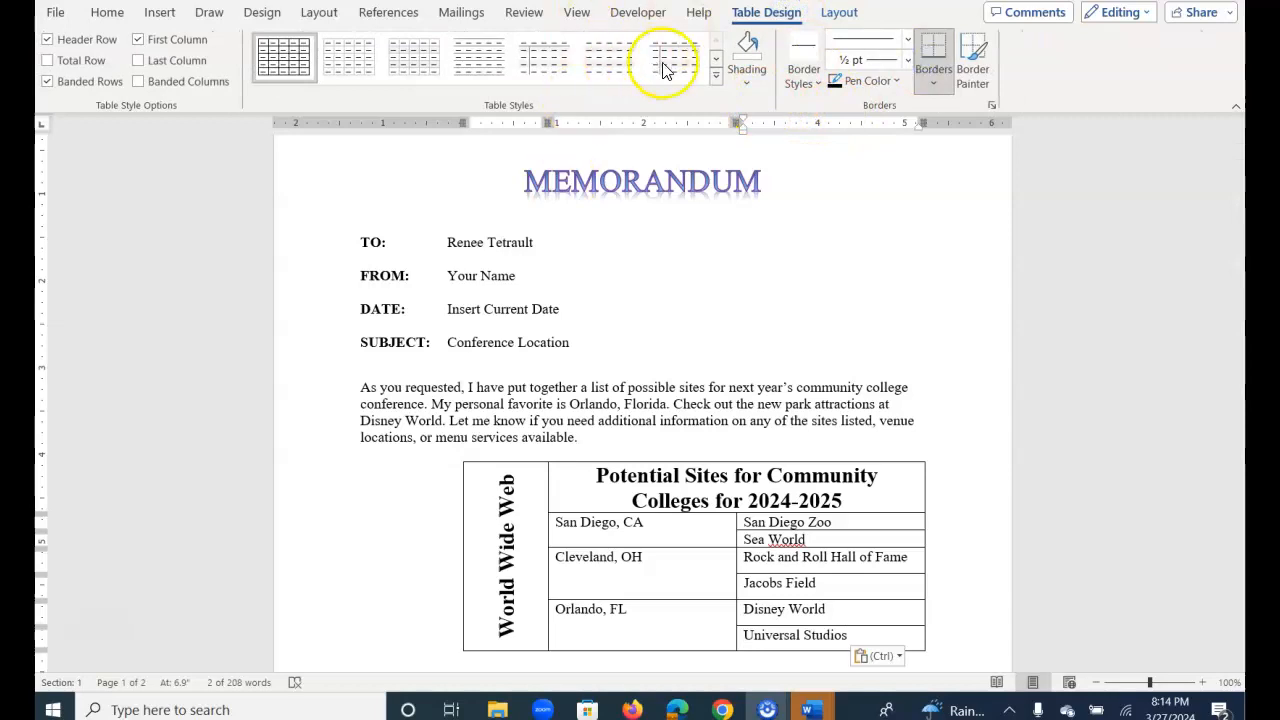
pyautogui.click(712, 78)
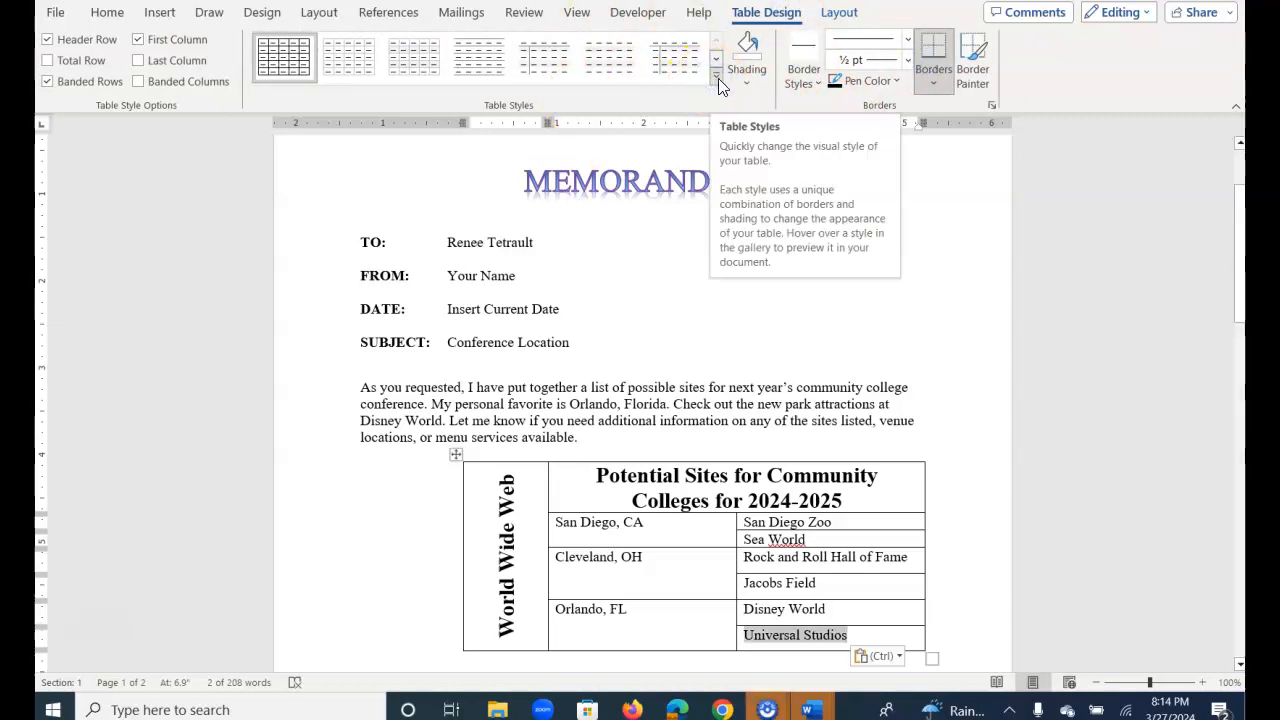
pyautogui.click(714, 78)
pyautogui.click(358, 369)
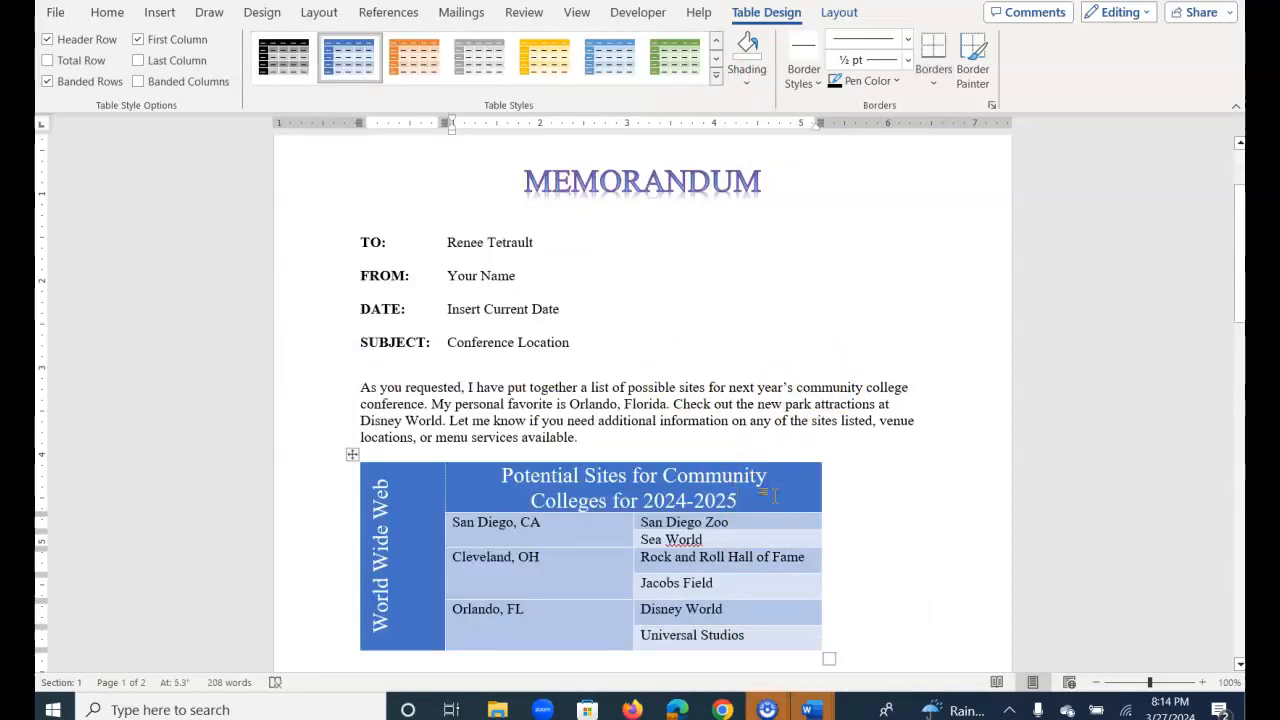
# Center the San Diego, Cleveland and Orlando city cells both horizontally and vertically.
pyautogui.click(760, 478)
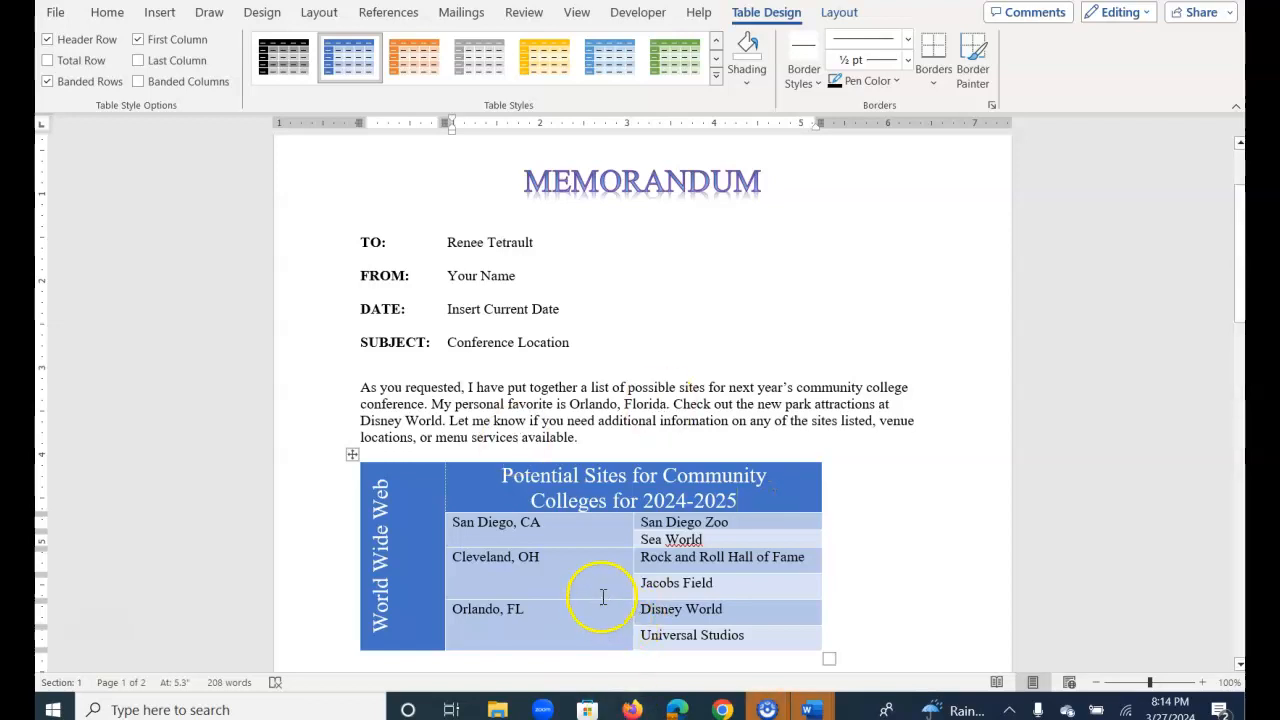
pyautogui.moveTo(555, 524); pyautogui.dragTo(556, 622)
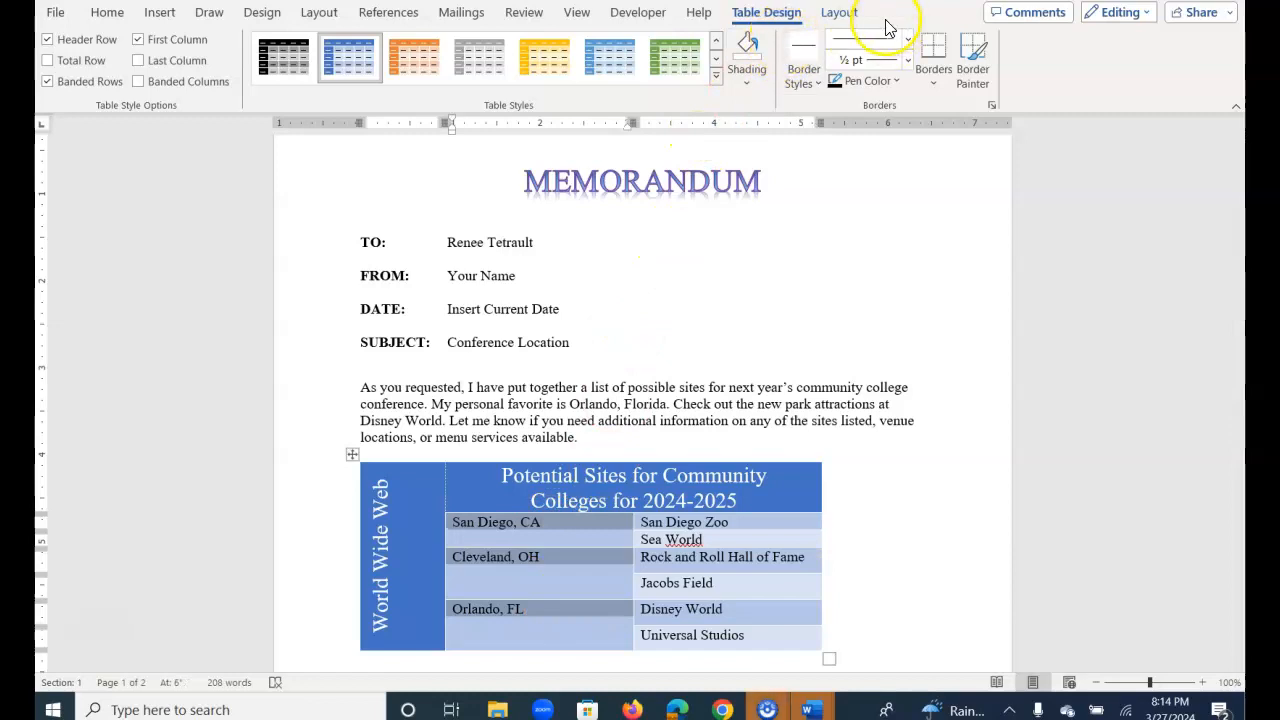
pyautogui.click(850, 18)
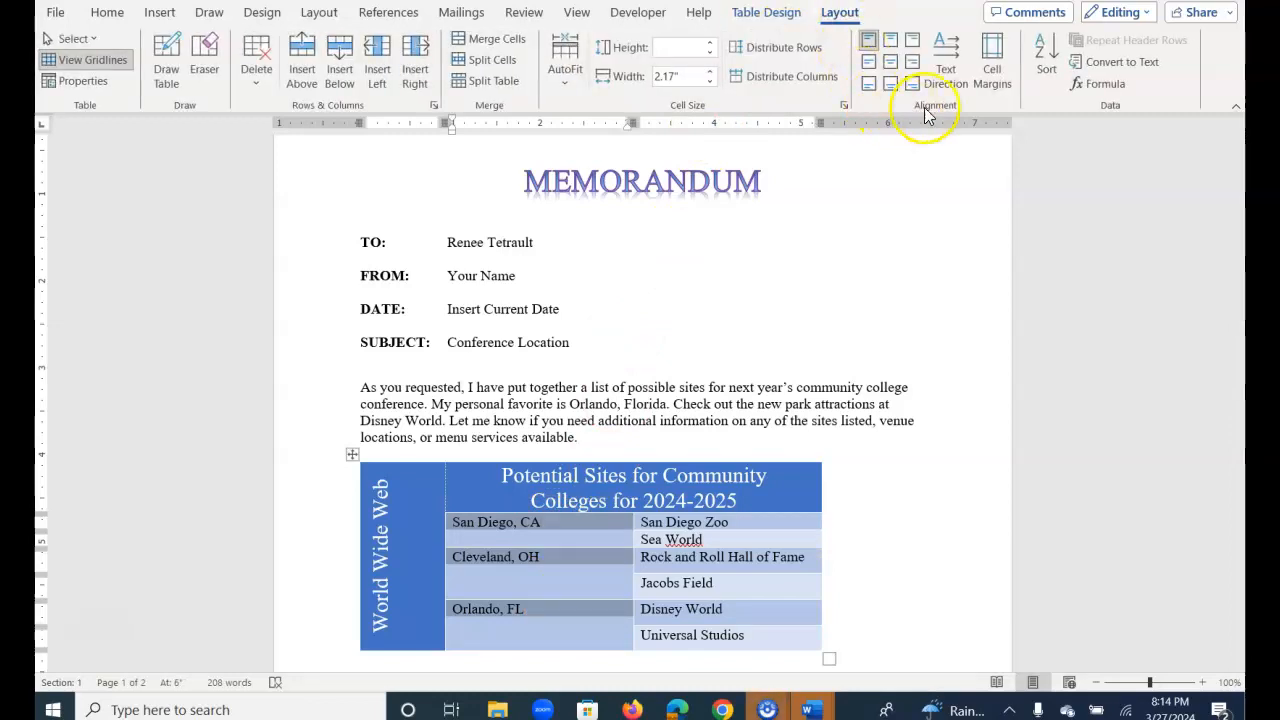
pyautogui.click(890, 61)
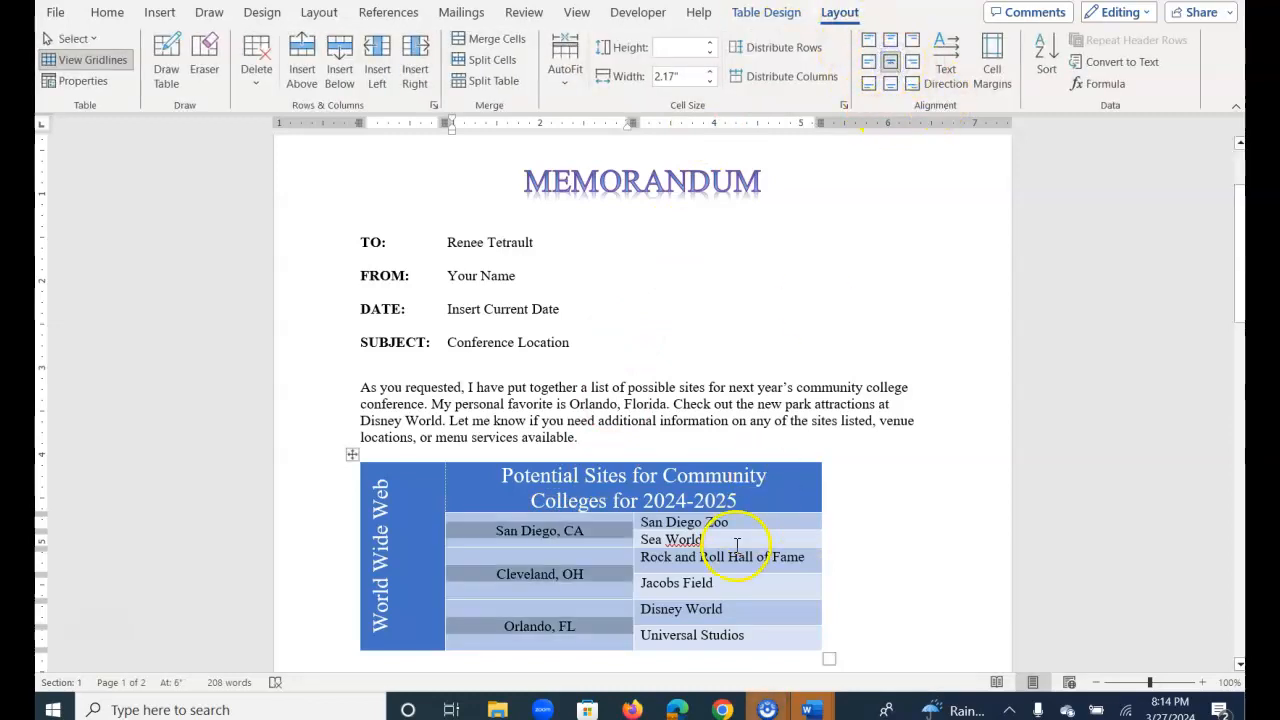
# Set the city and attraction cells to 14-point text and widen the attractions column until "Rock and Roll Hall of Fame" fits on one line.
pyautogui.moveTo(612, 530); pyautogui.dragTo(728, 636)
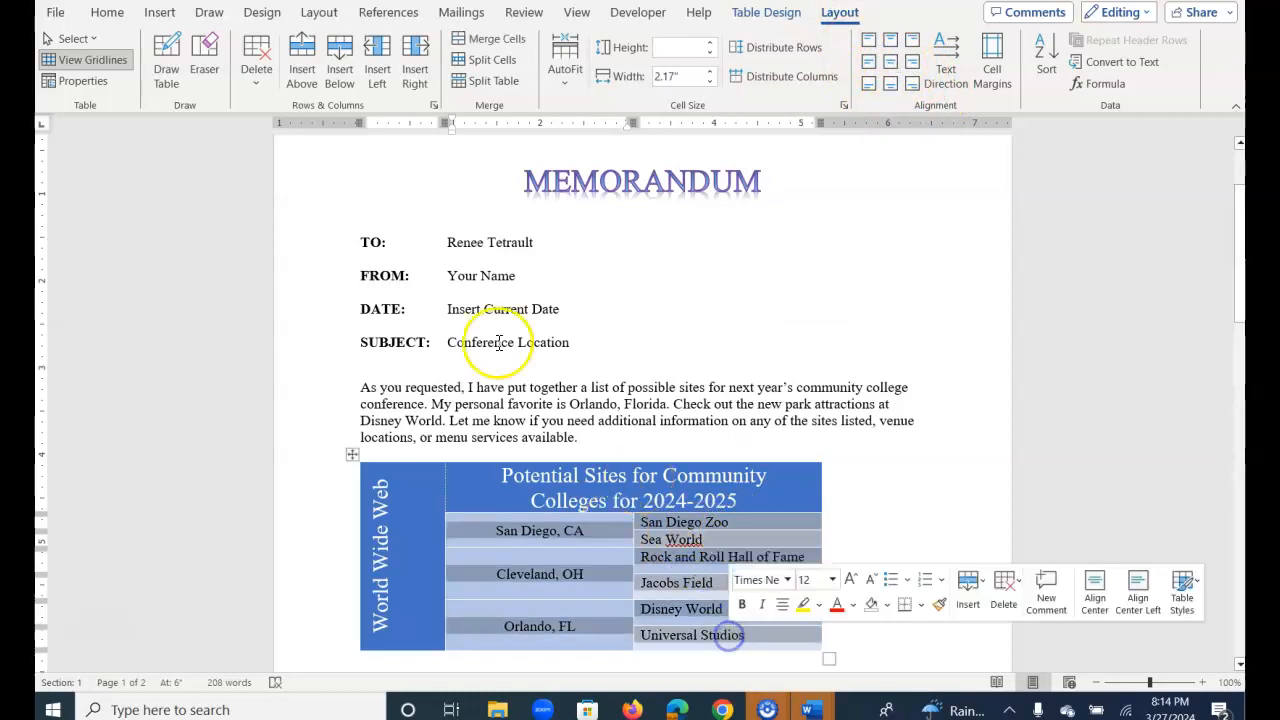
pyautogui.click(107, 13)
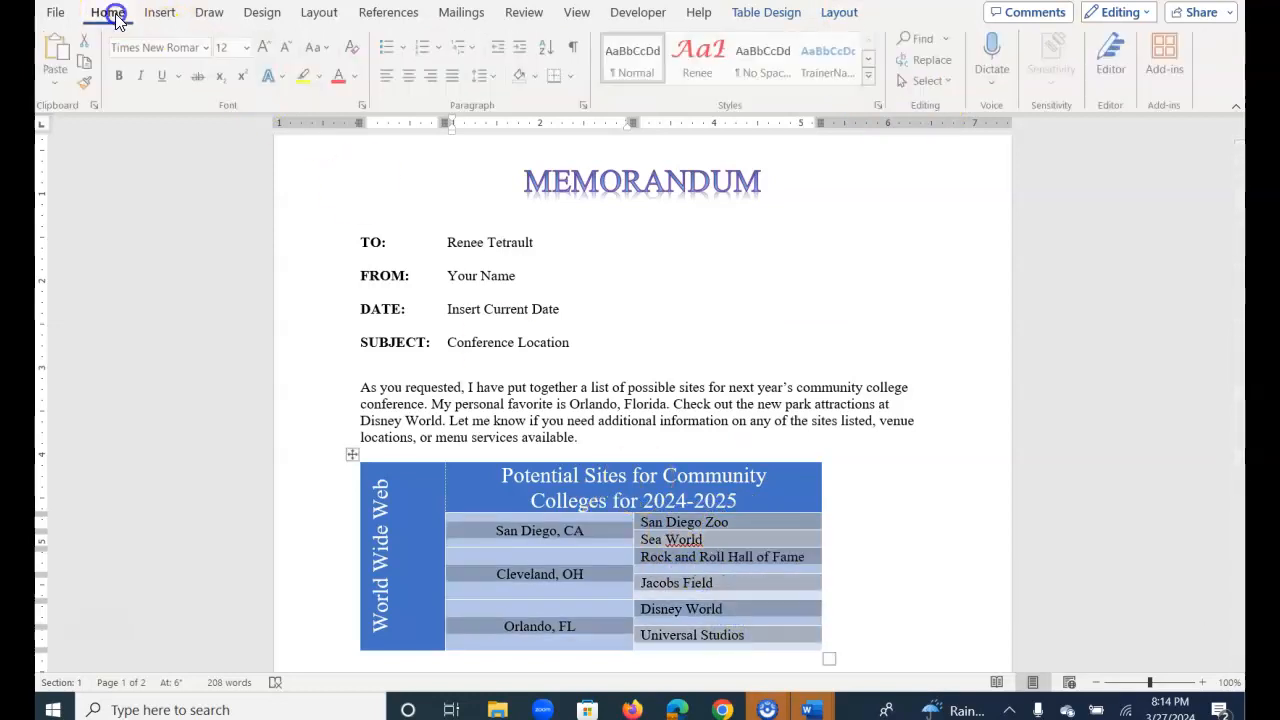
pyautogui.click(265, 47)
pyautogui.scroll(-1, 768, 556)
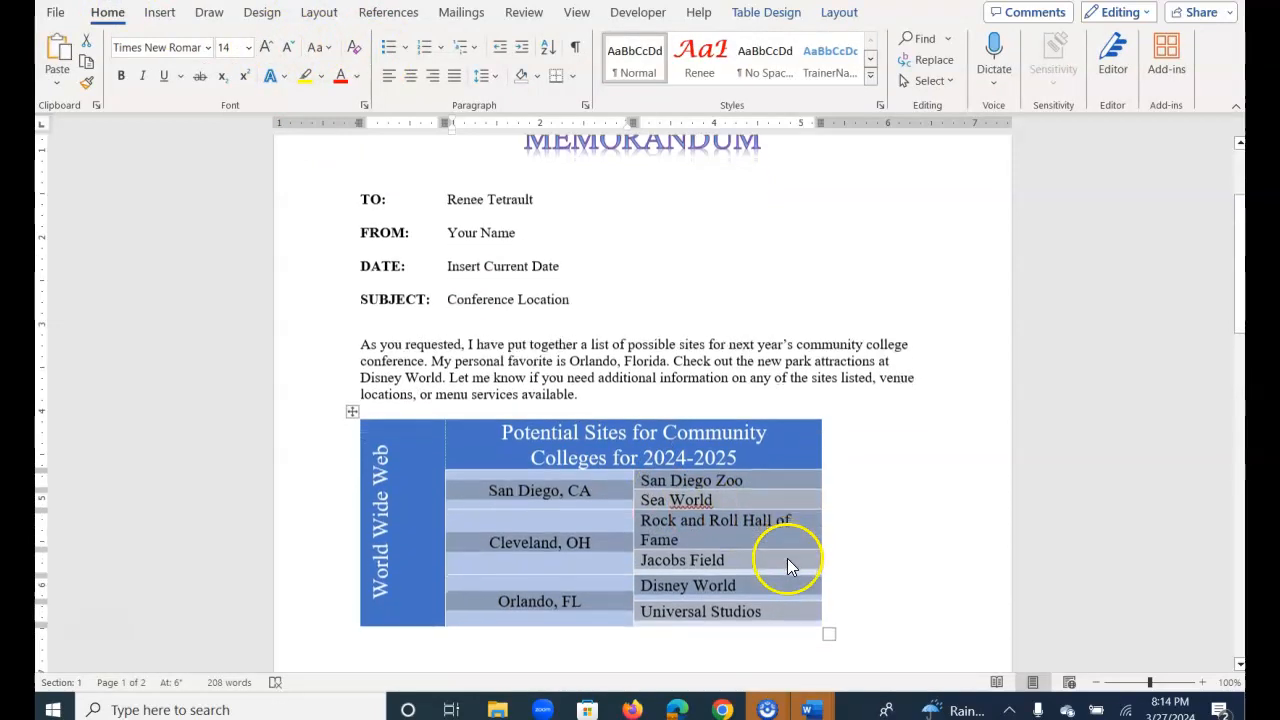
pyautogui.click(751, 527)
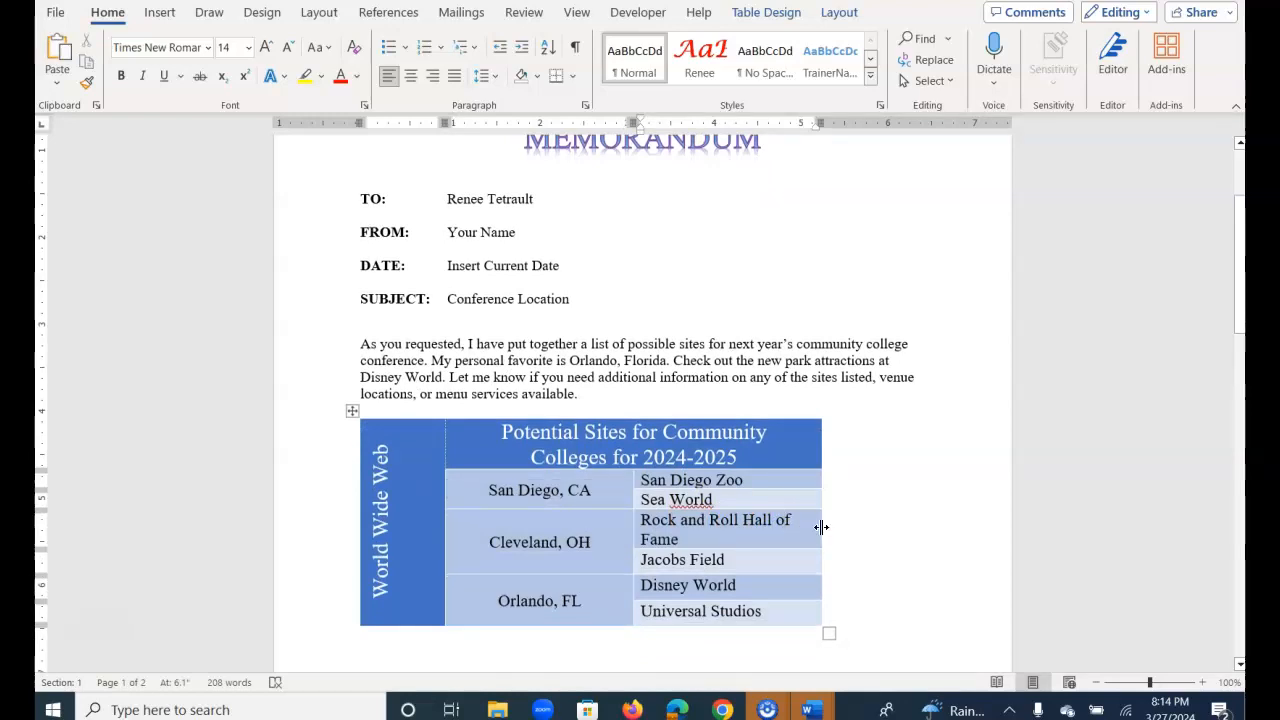
pyautogui.moveTo(821, 527); pyautogui.dragTo(842, 527)
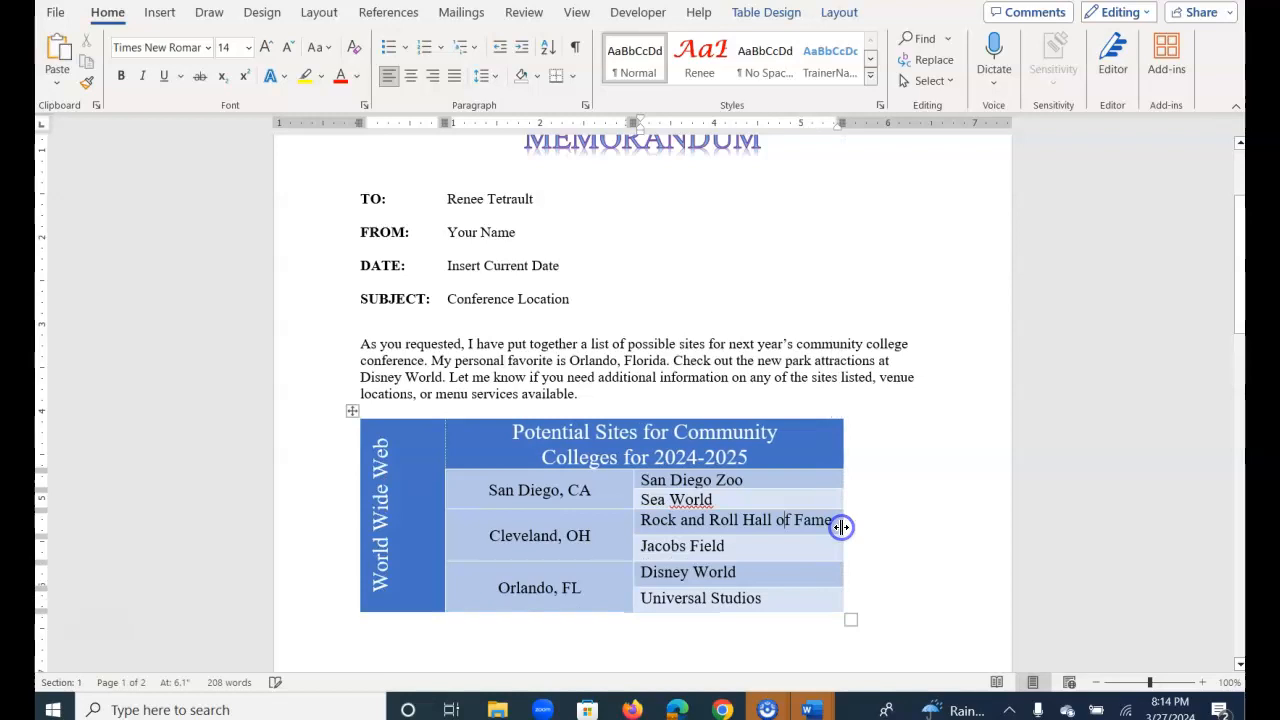
# Center the rotated "World Wide Web" text both horizontally and vertically in its cell.
pyautogui.click(415, 476)
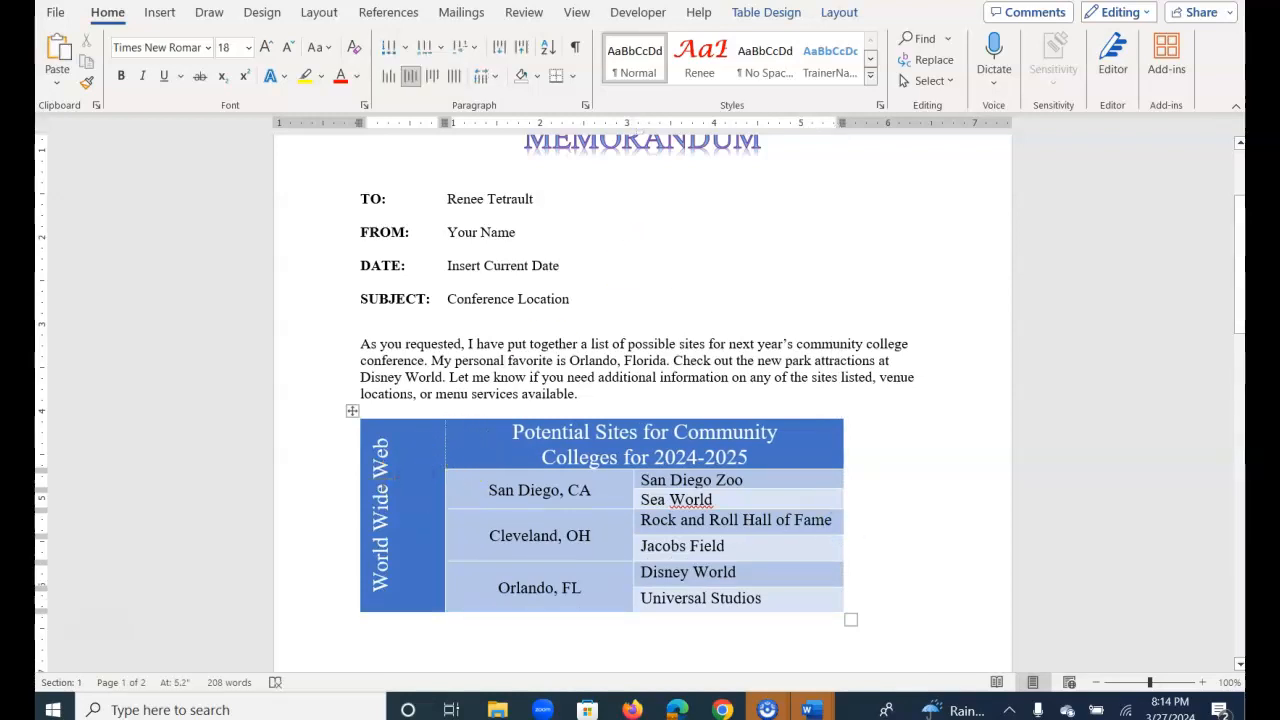
pyautogui.click(839, 12)
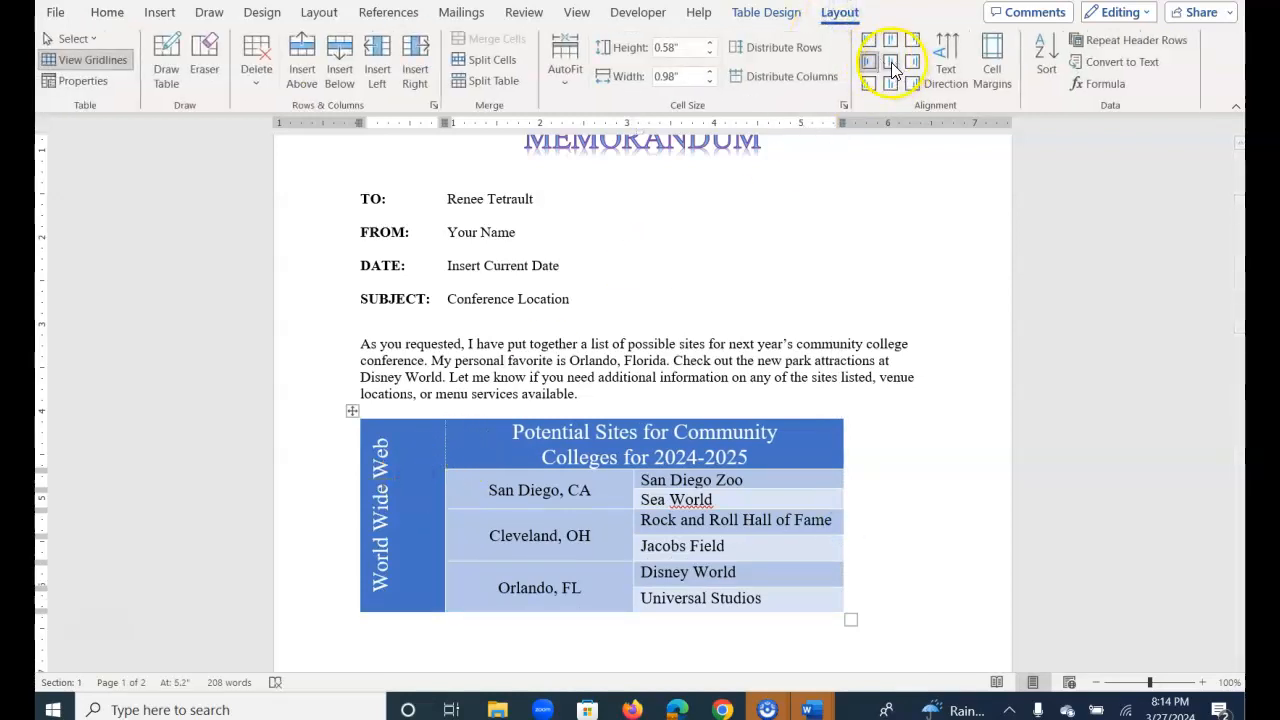
pyautogui.click(889, 62)
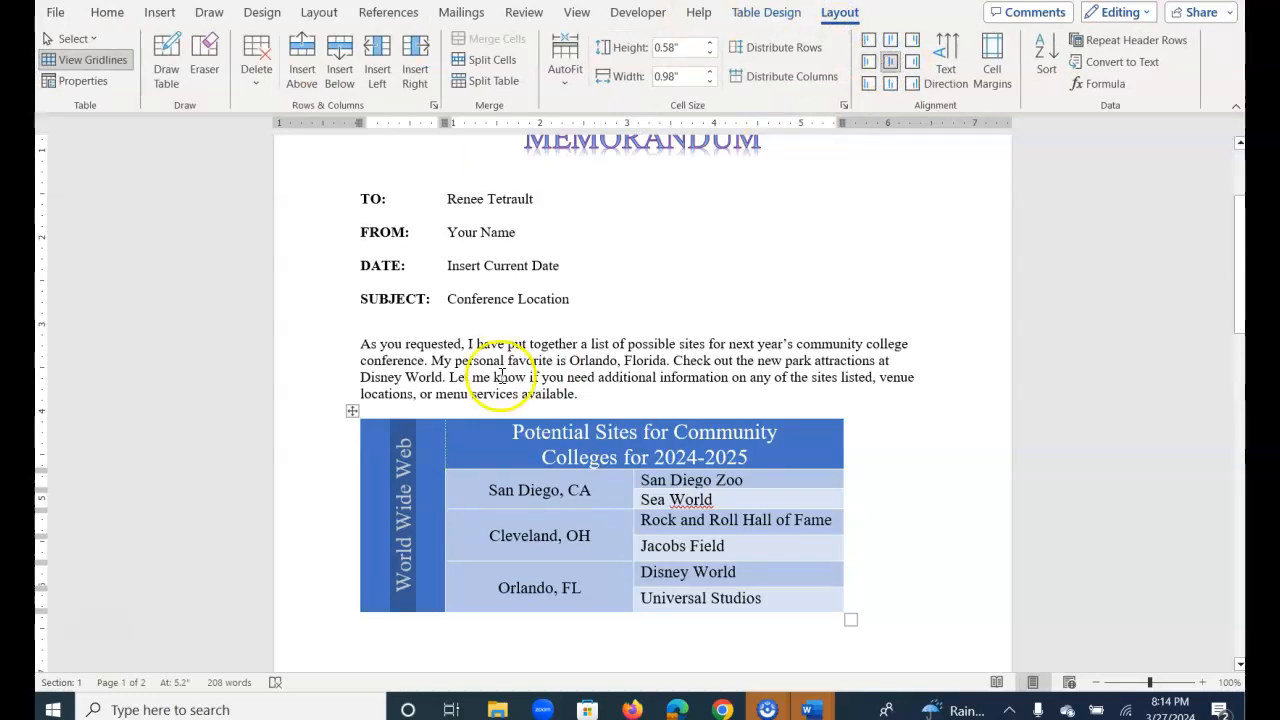
pyautogui.click(566, 494)
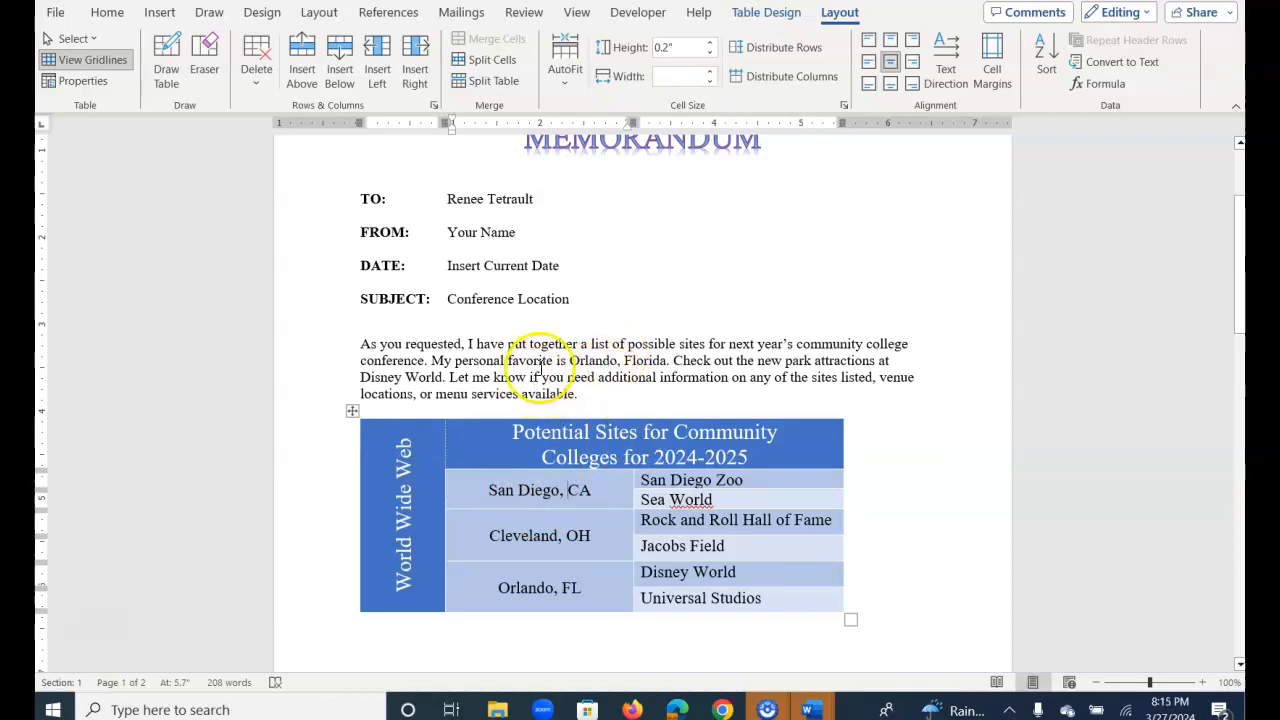
# Move the table up into the body paragraph, below its first line, so the text wraps along the table's left side.
pyautogui.click(352, 410)
pyautogui.moveTo(352, 410); pyautogui.dragTo(418, 344)
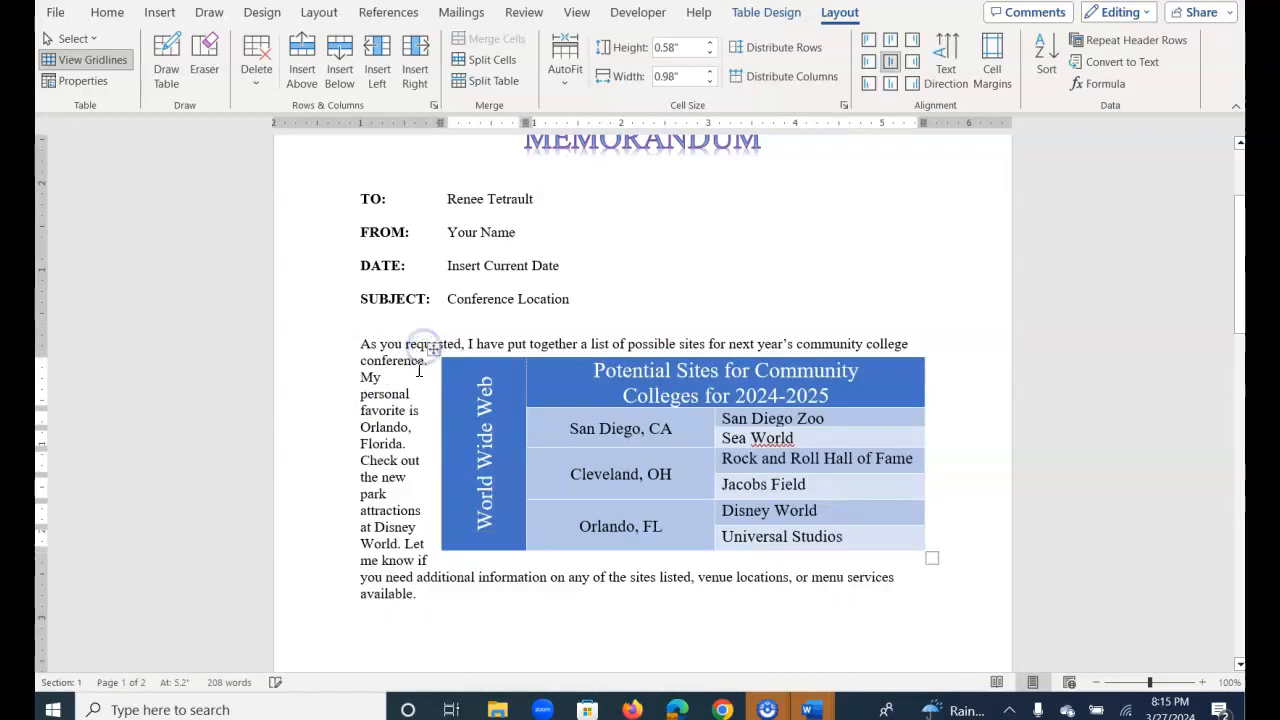
pyautogui.click(439, 428)
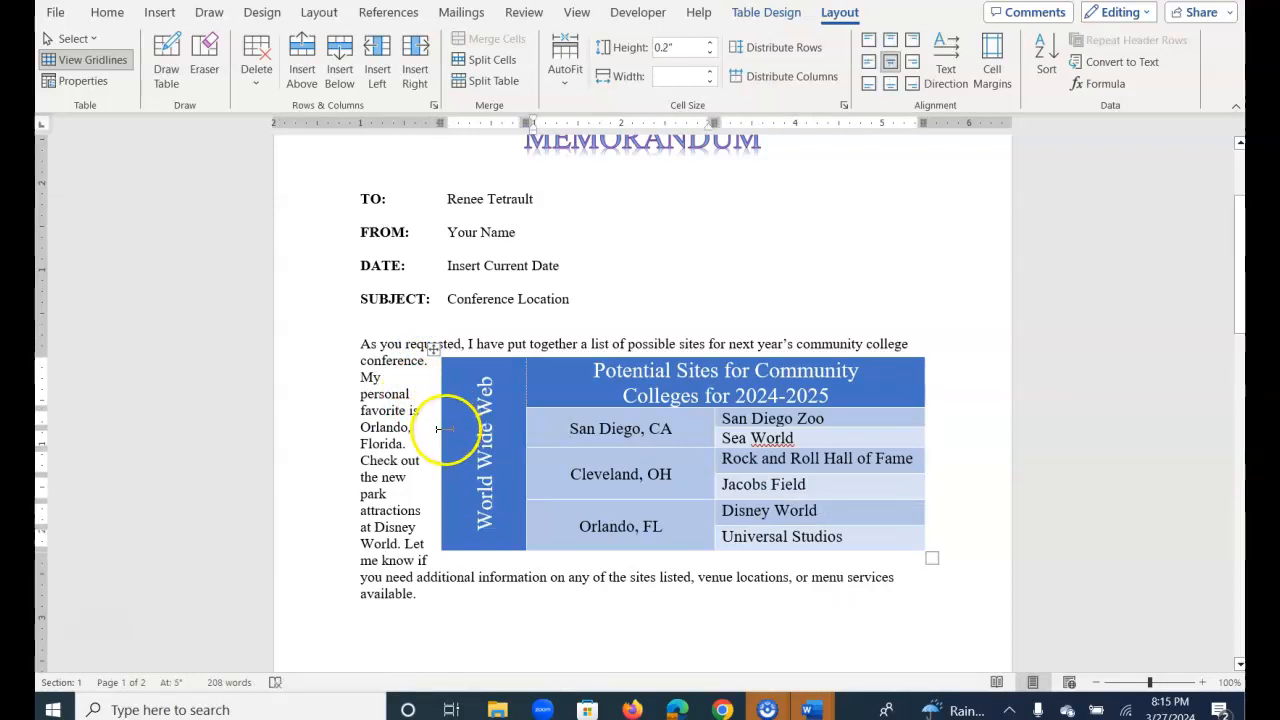
pyautogui.click(441, 430)
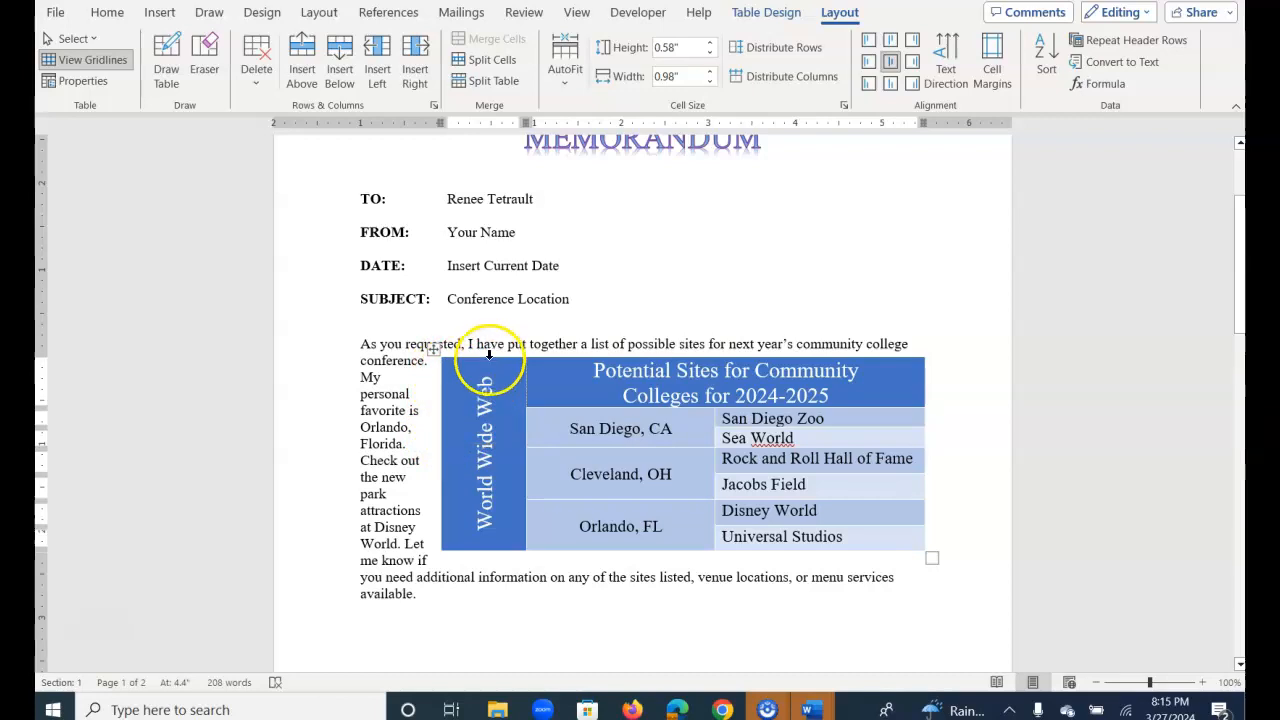
# Set the width of the "World Wide Web" column to 0.6 inches.
pyautogui.click(489, 352)
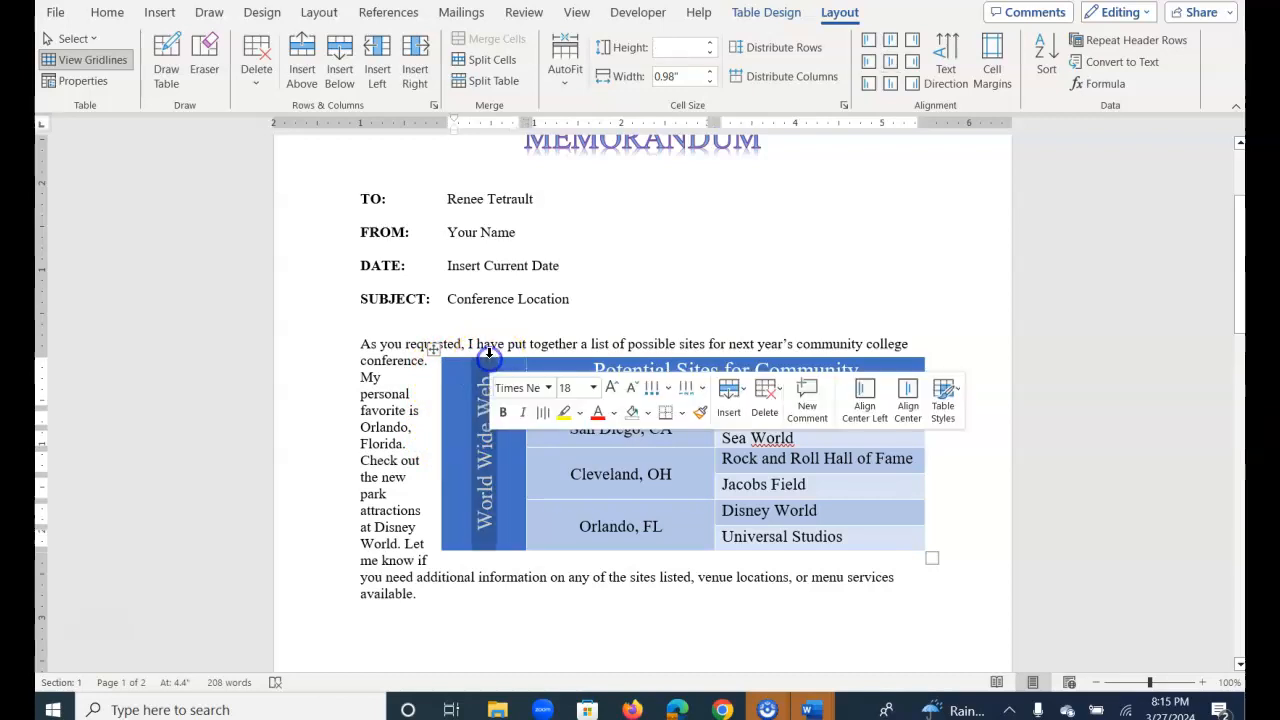
pyautogui.click(710, 83)
pyautogui.click(710, 83)
pyautogui.click(710, 83)
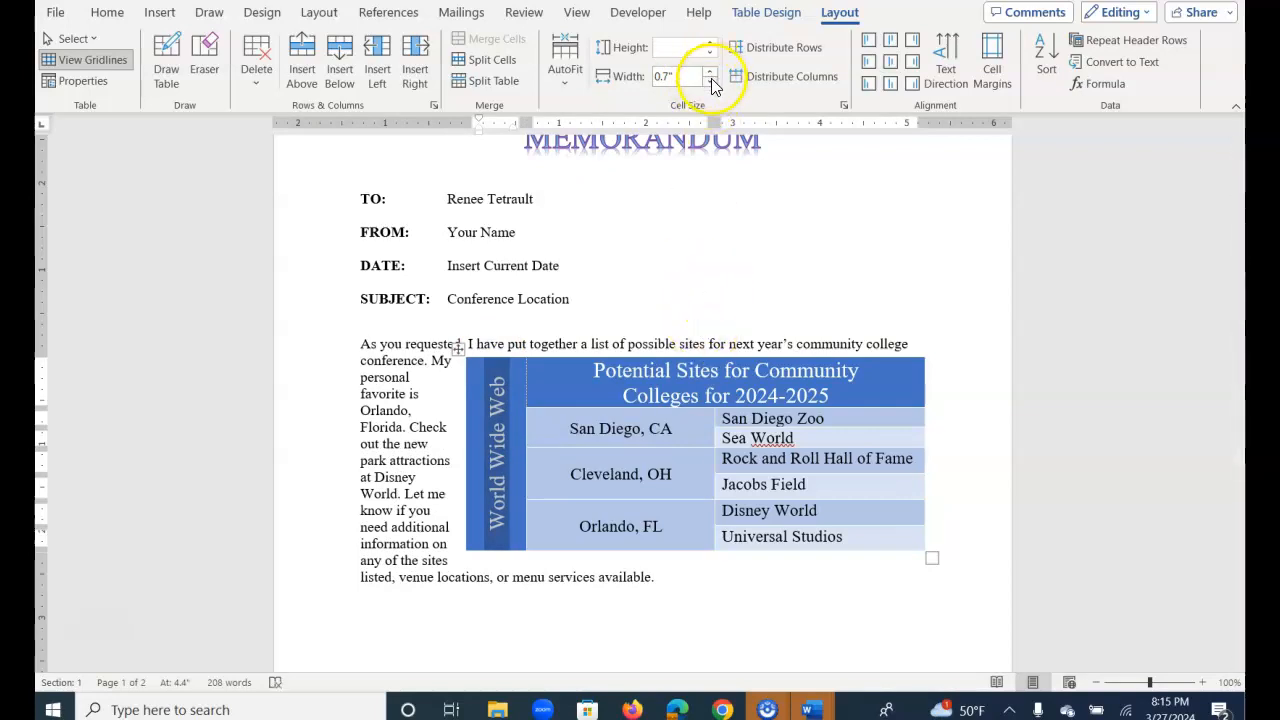
pyautogui.click(711, 78)
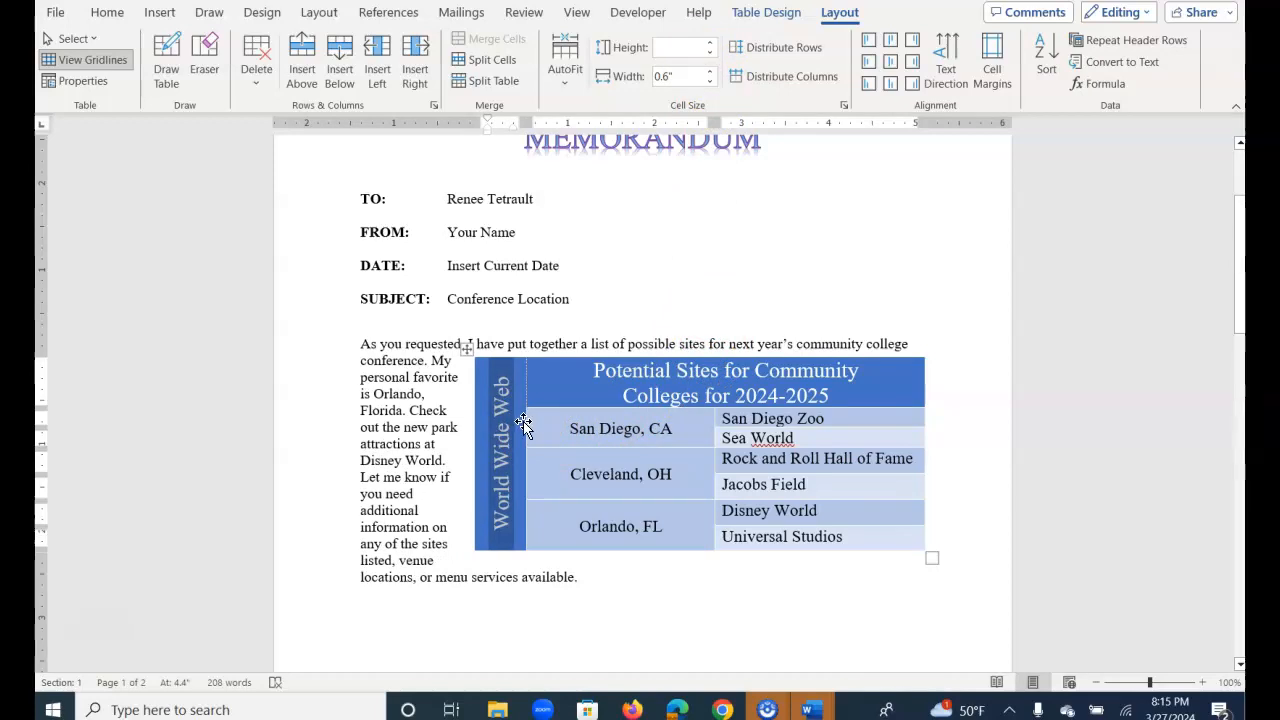
# Try to narrow the three city cells to a width of 1.9 inches.
pyautogui.moveTo(645, 422); pyautogui.dragTo(652, 527)
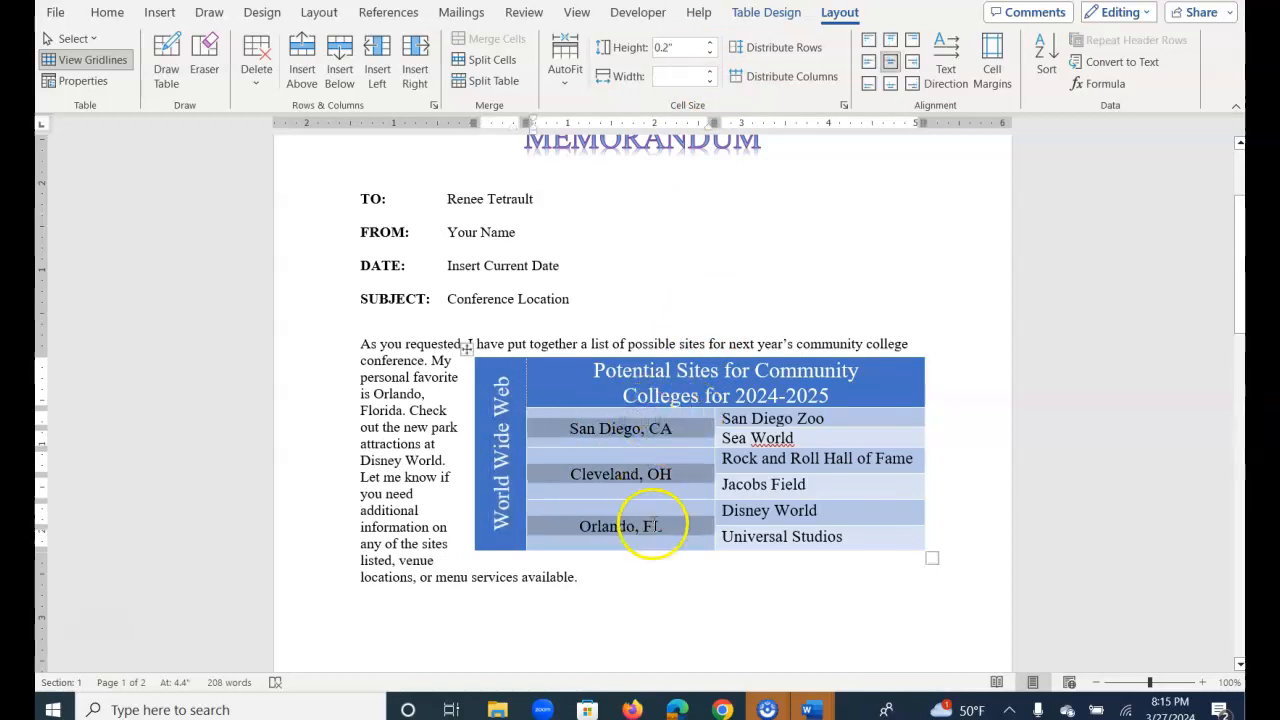
pyautogui.click(710, 82)
pyautogui.click(710, 84)
pyautogui.click(711, 86)
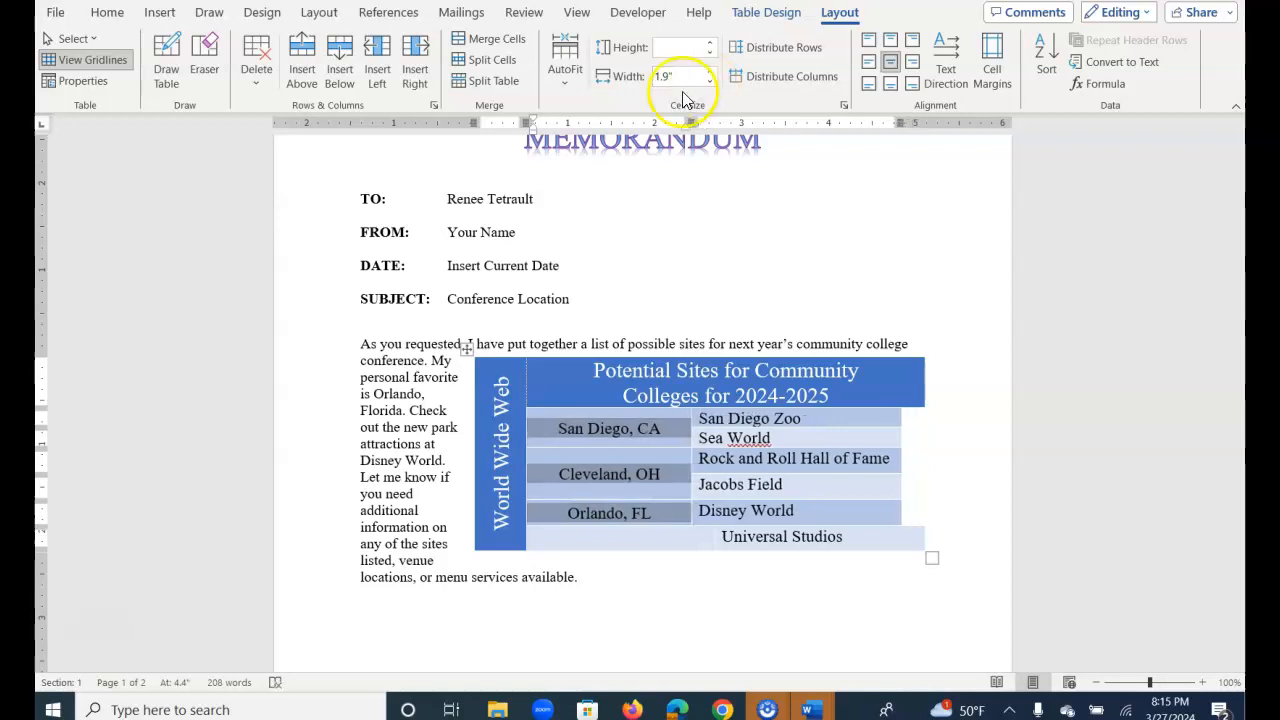
# Undo the width changes made to the city cells.
pyautogui.hotkey('ctrl', 'z')
pyautogui.hotkey('ctrl', 'z')
pyautogui.hotkey('ctrl', 'z')
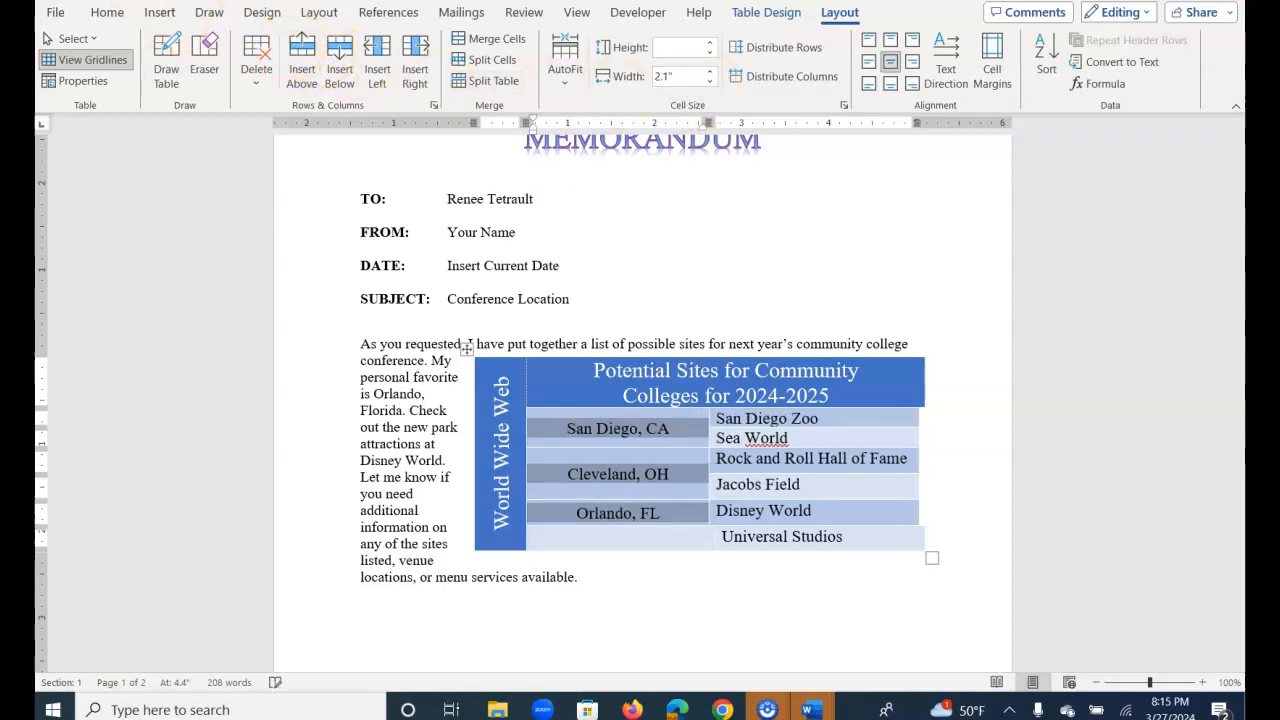
# Narrow the city column slightly by shifting the border it shares with the attractions column.
pyautogui.moveTo(660, 428); pyautogui.dragTo(813, 537)
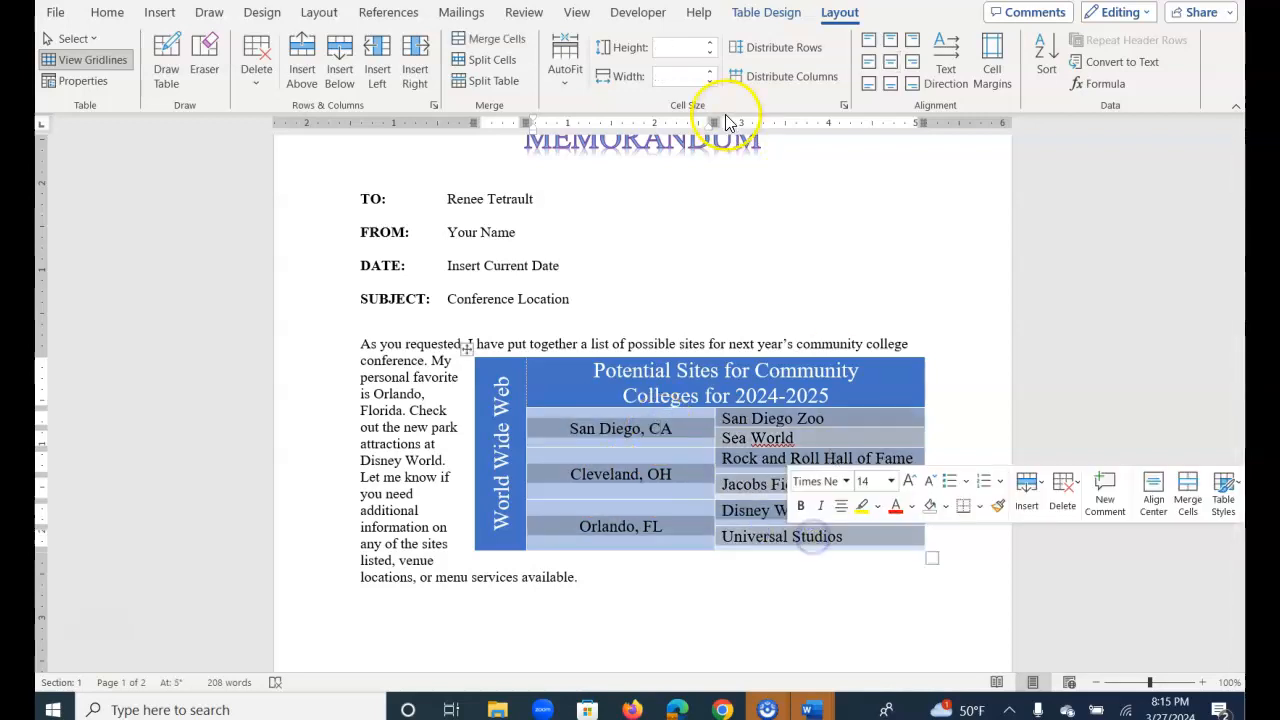
pyautogui.click(528, 436)
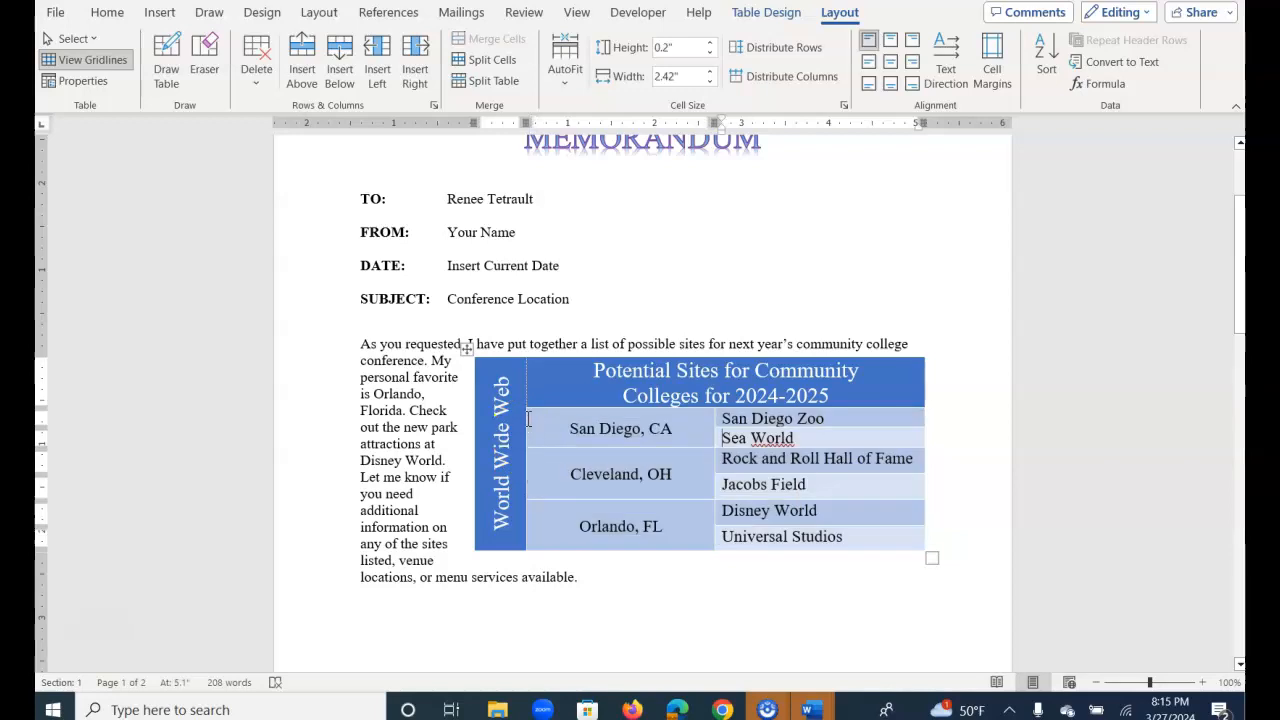
pyautogui.moveTo(713, 422); pyautogui.dragTo(698, 422)
# Reposition the table within the body paragraph so its right edge lines up with the page's right text margin.
pyautogui.moveTo(467, 349); pyautogui.dragTo(497, 368)
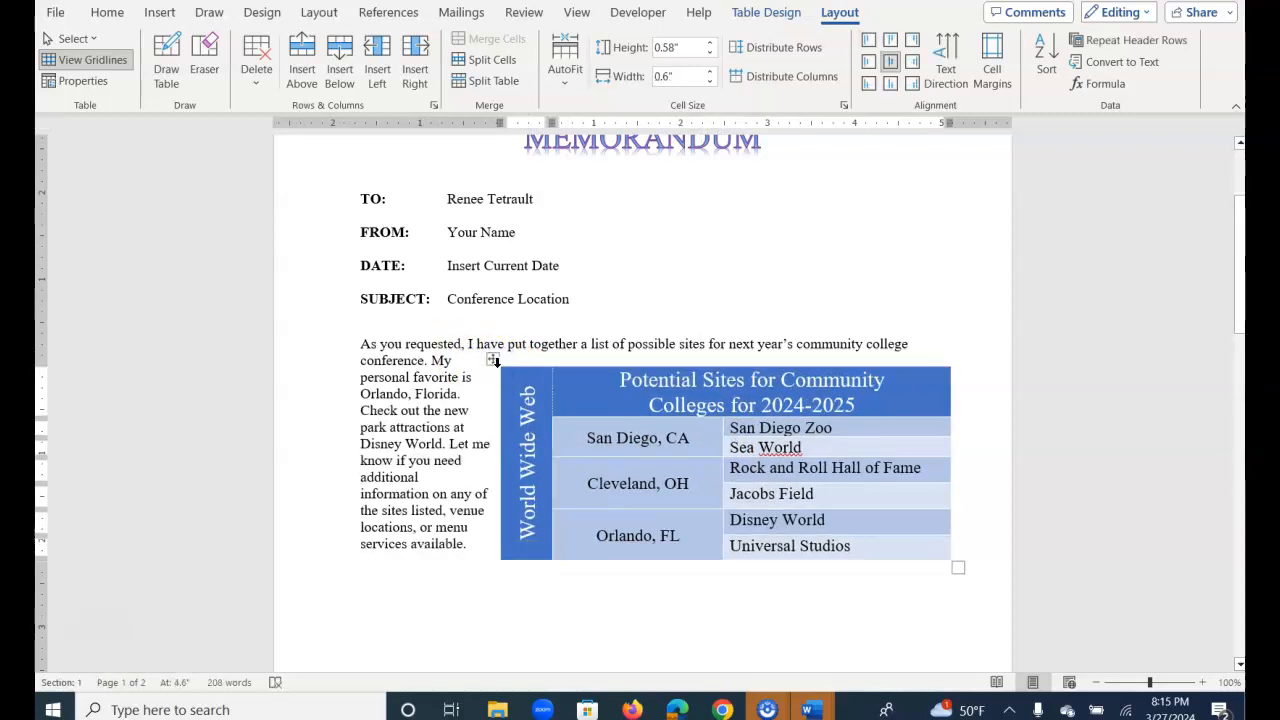
pyautogui.click(493, 359)
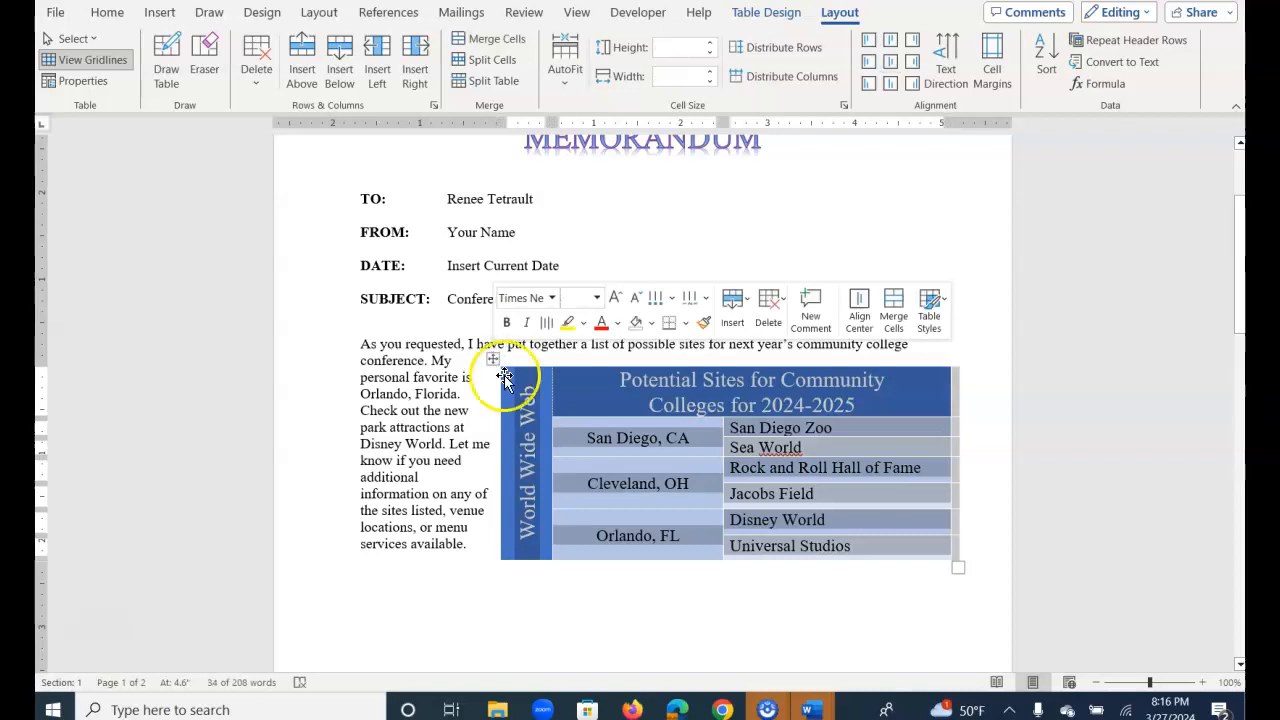
pyautogui.click(504, 375)
pyautogui.moveTo(502, 373); pyautogui.dragTo(472, 354)
pyautogui.click(490, 358)
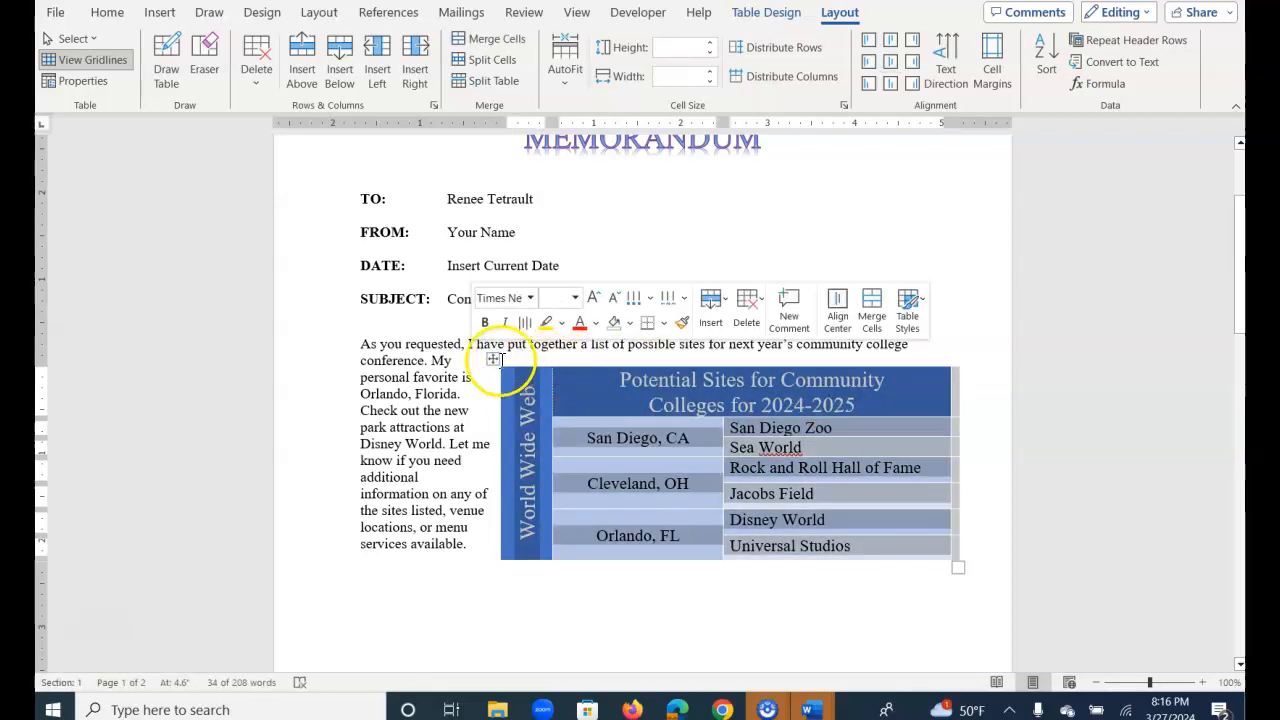
pyautogui.click(491, 360)
pyautogui.moveTo(491, 360); pyautogui.dragTo(466, 352)
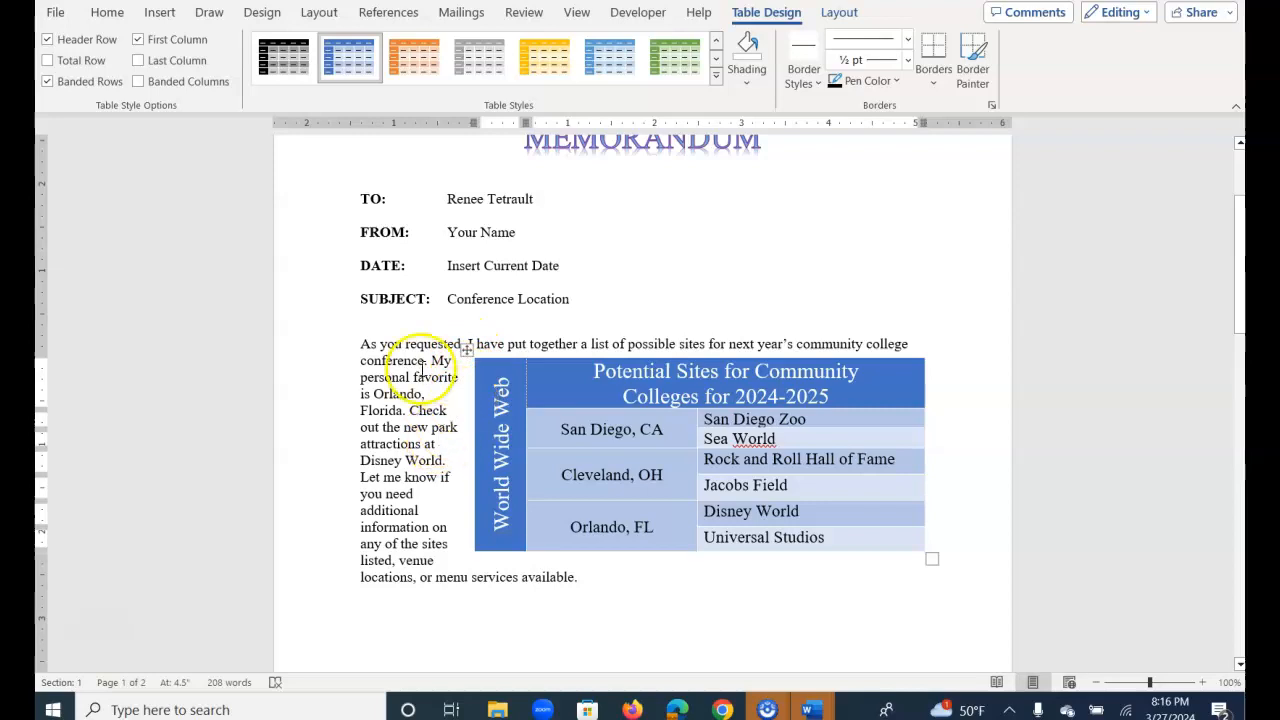
# Justify the body paragraph that wraps around the table.
pyautogui.click(421, 370)
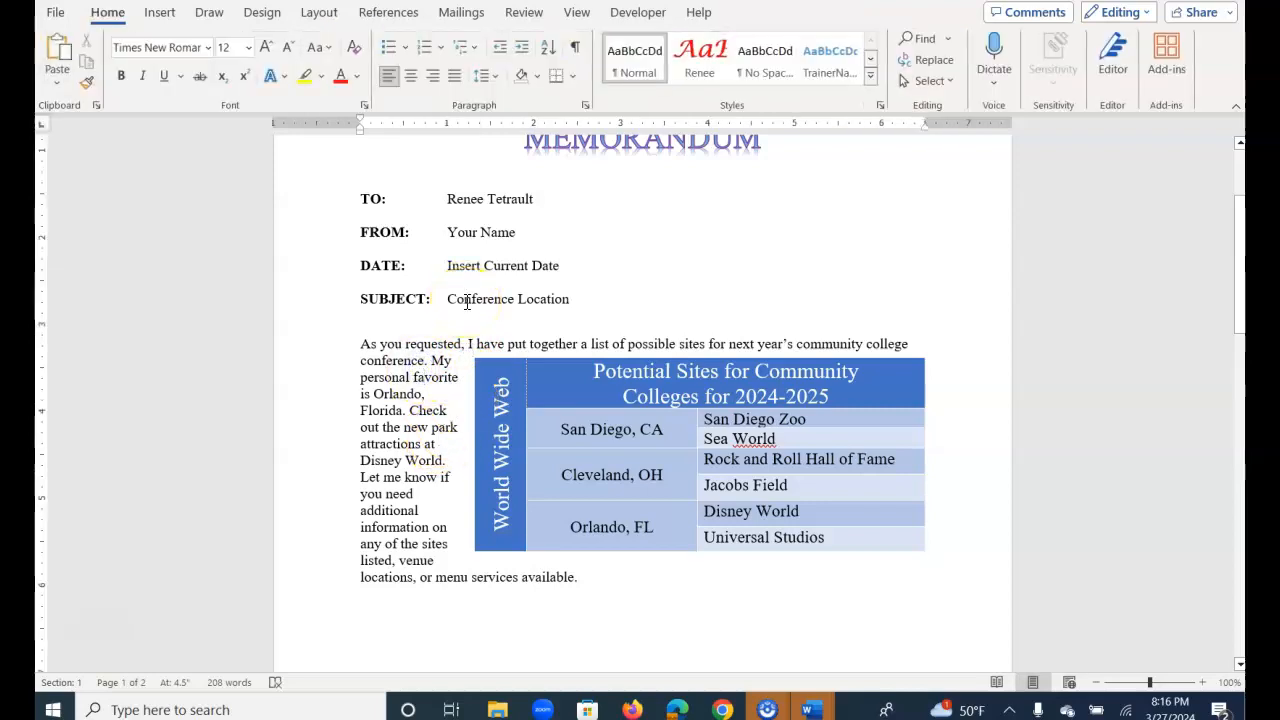
pyautogui.hotkey('ctrl', 'j')
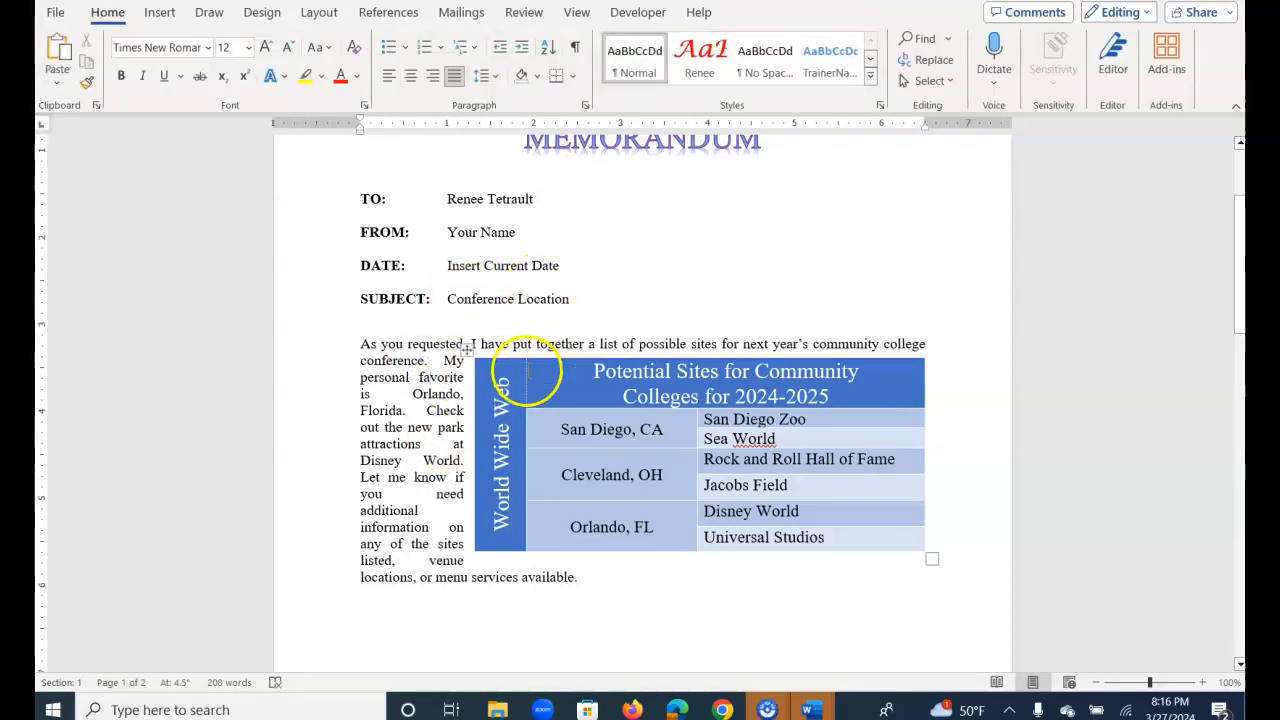